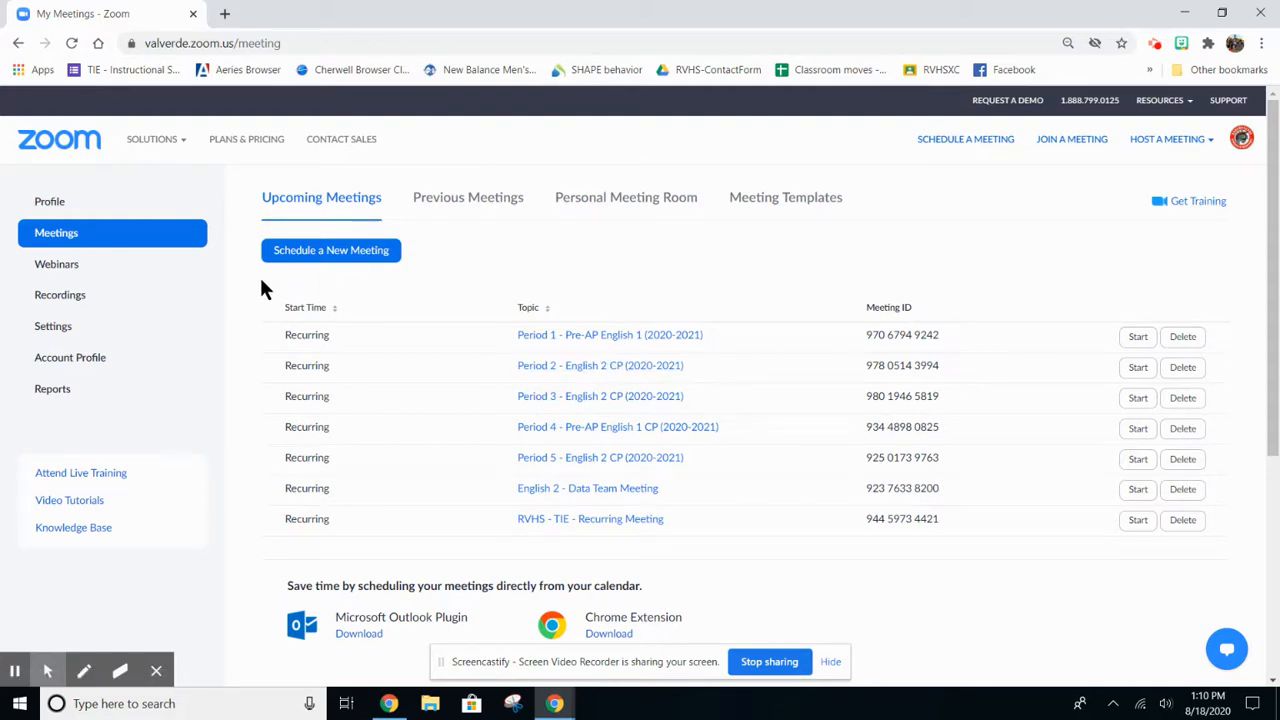
Open the profile page and view the crop and upload options for the profile picture.
left_click(83, 202)
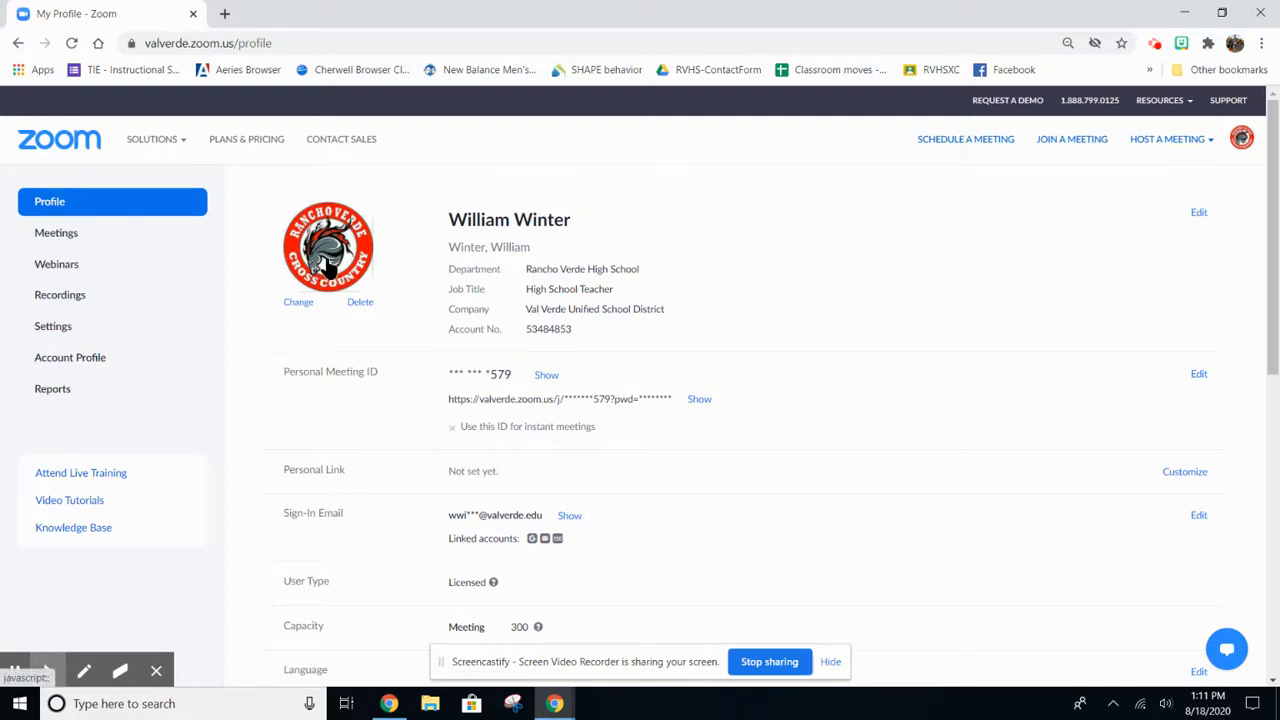
left_click(298, 302)
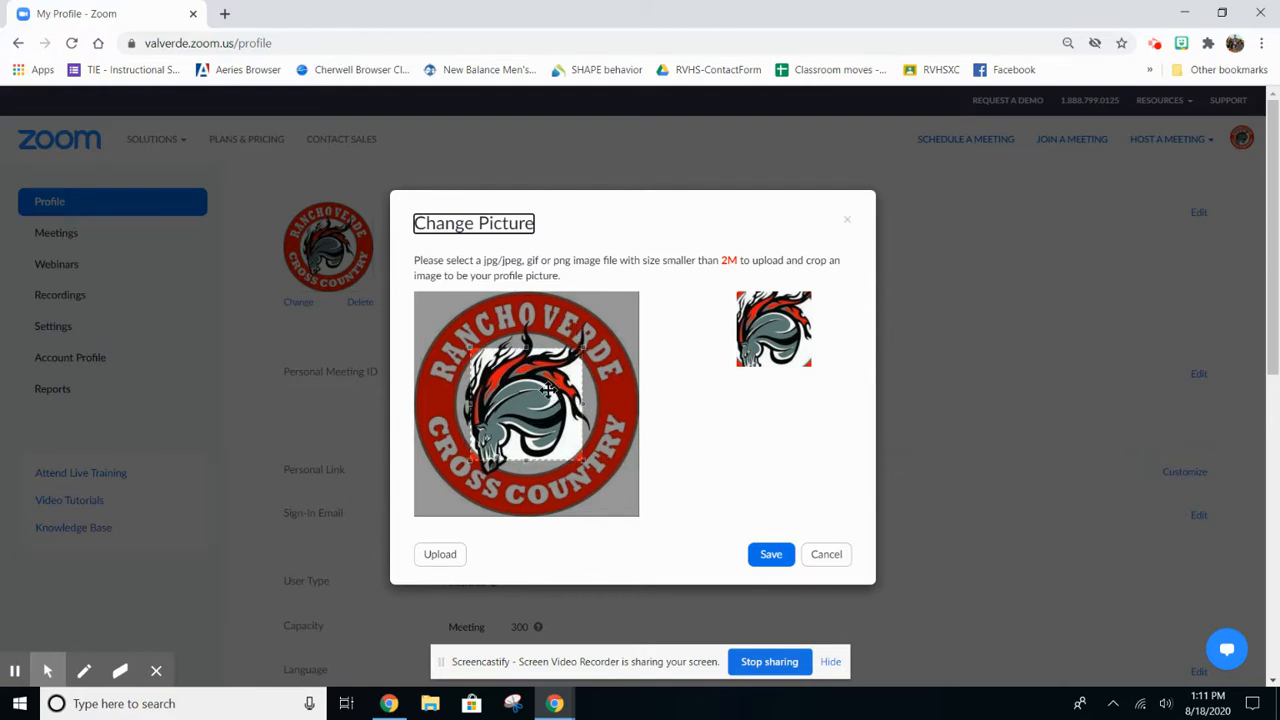
left_click(837, 552)
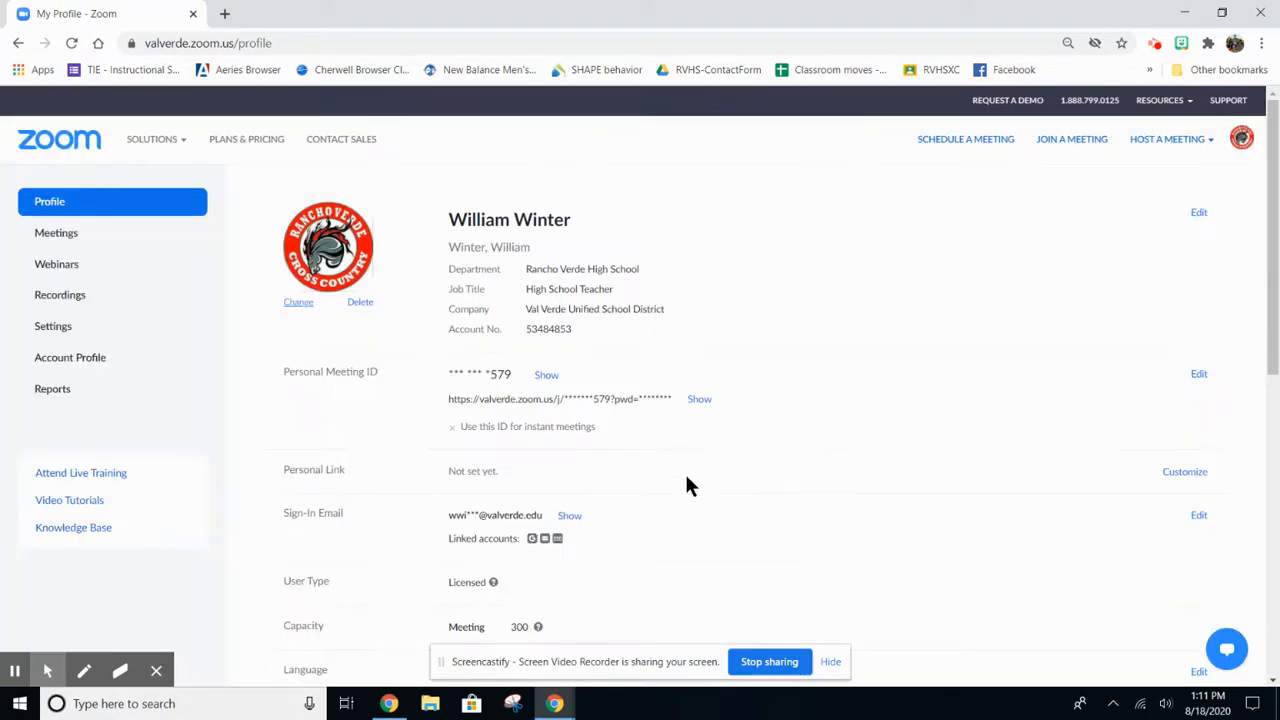
Examine the profile details, including user type, date and time, calendar integration, sign-in password and host key.
scroll(687, 480, "down", 3)
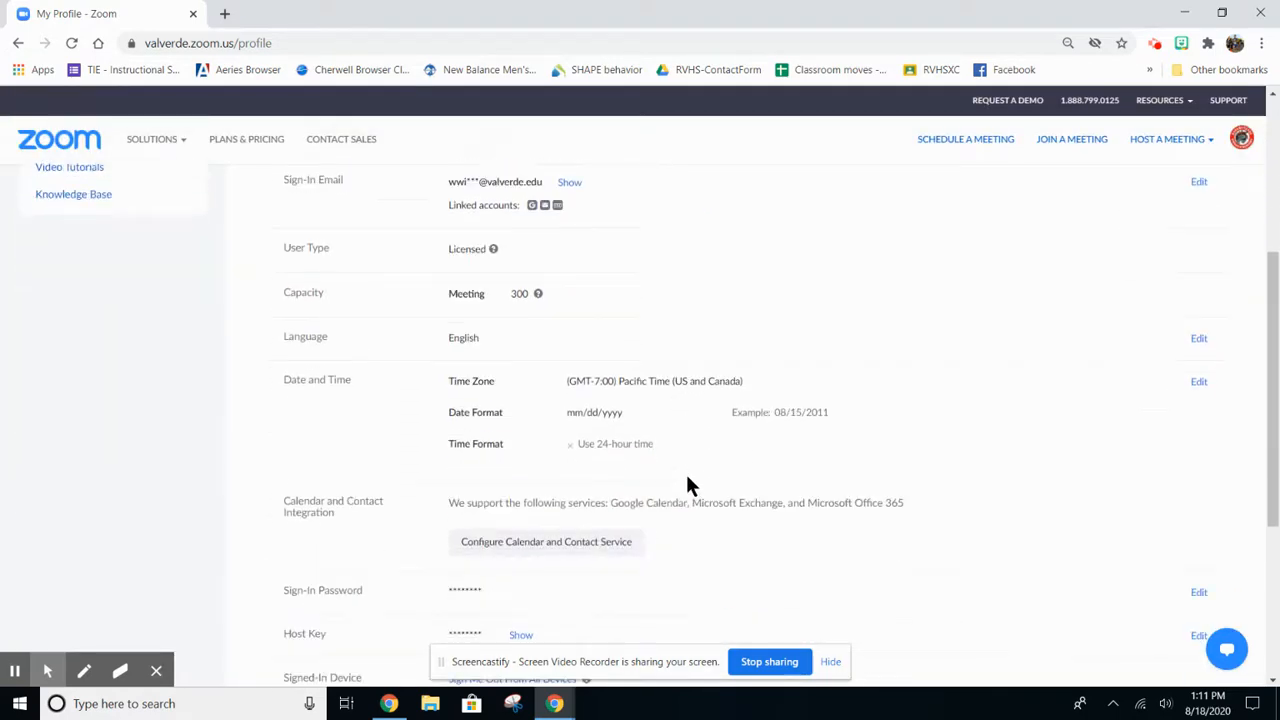
scroll(687, 484, "down", 3)
scroll(687, 484, "up", 1)
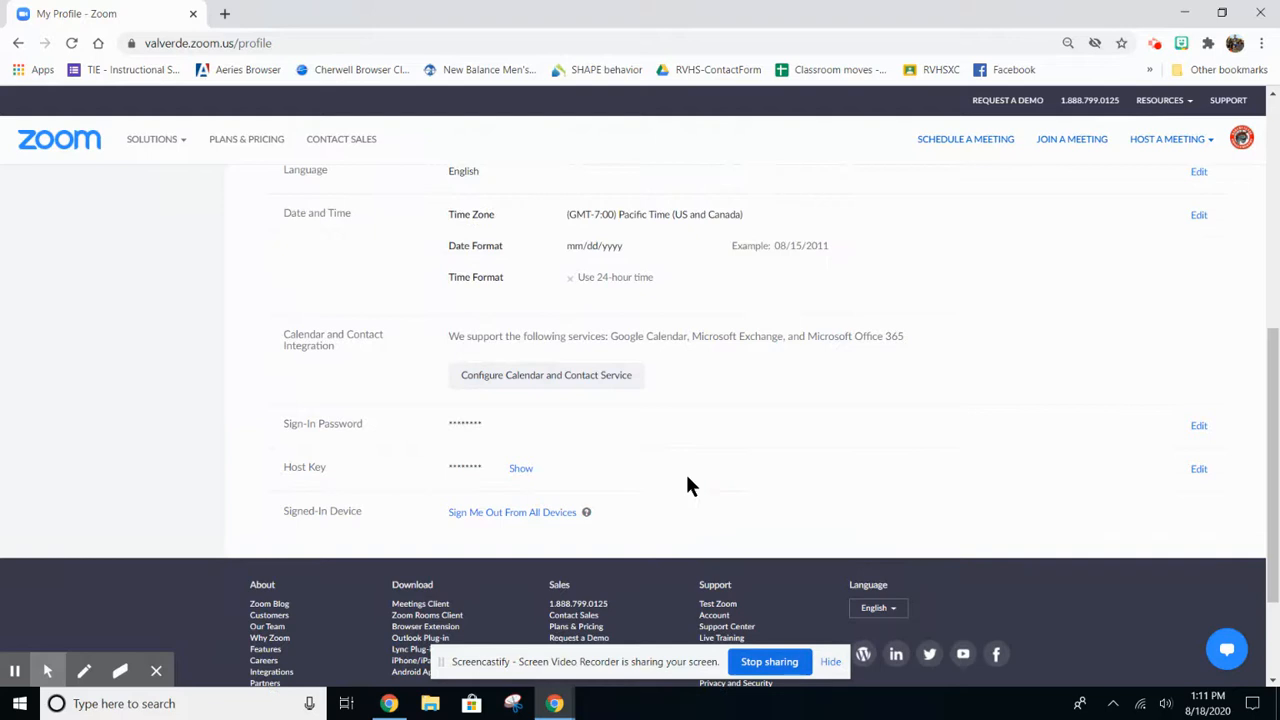
scroll(687, 485, "up", 1)
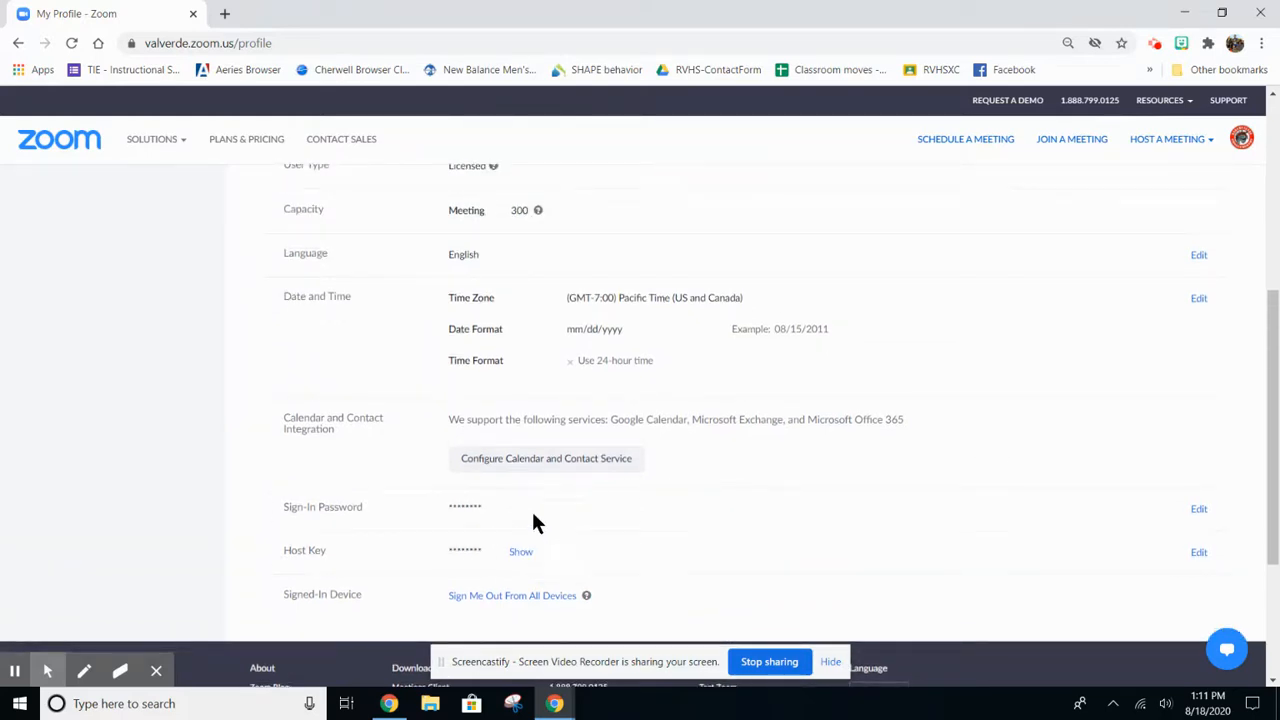
scroll(543, 546, "up", 2)
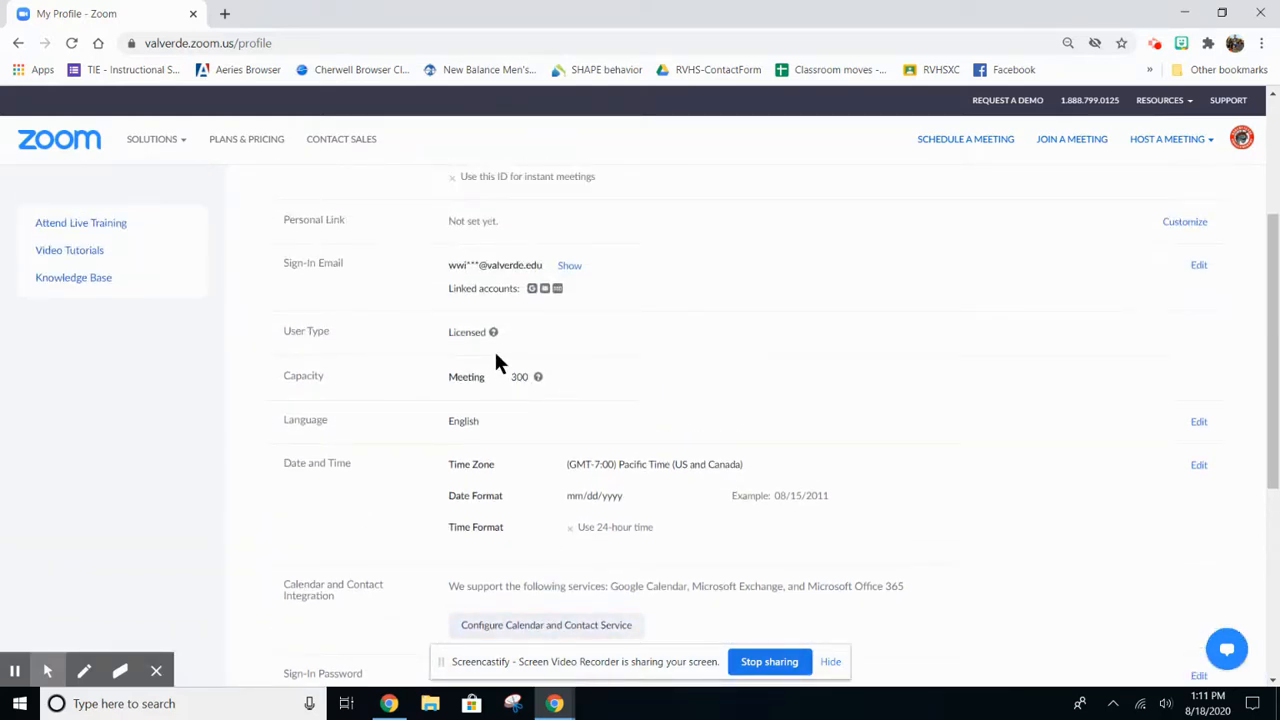
scroll(595, 405, "down", 2)
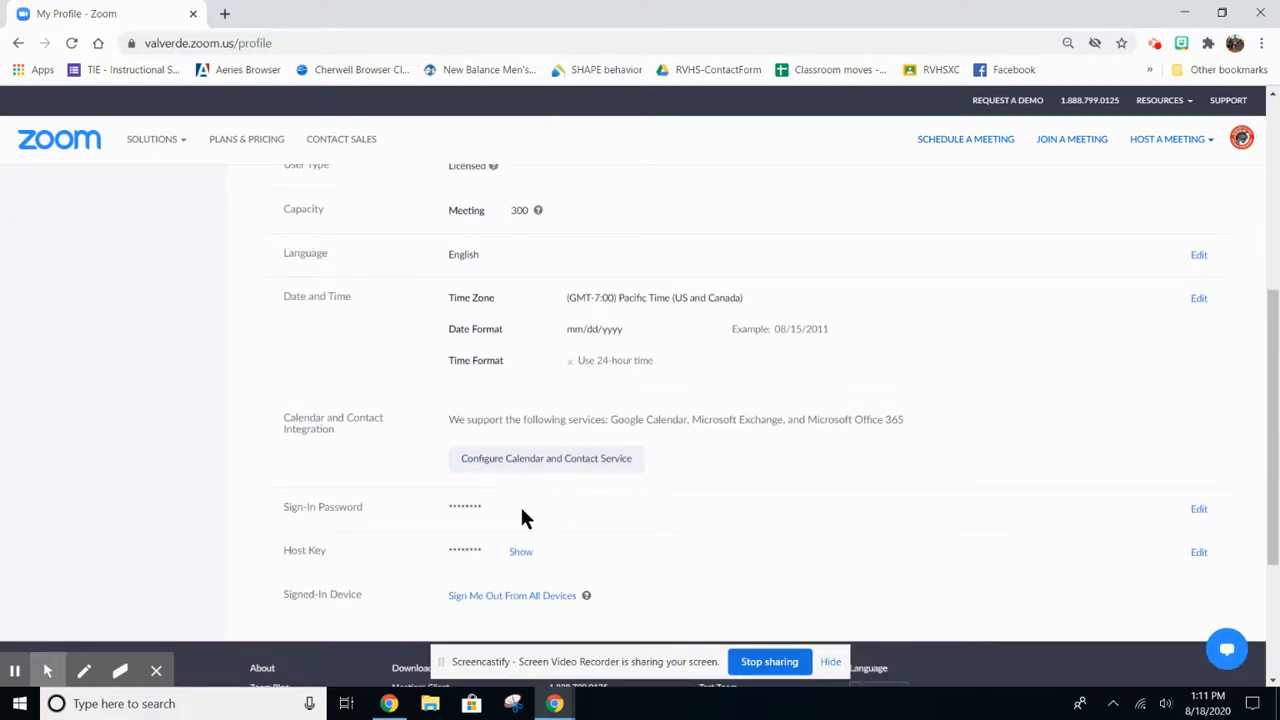
scroll(521, 508, "up", 4)
scroll(531, 513, "up", 1)
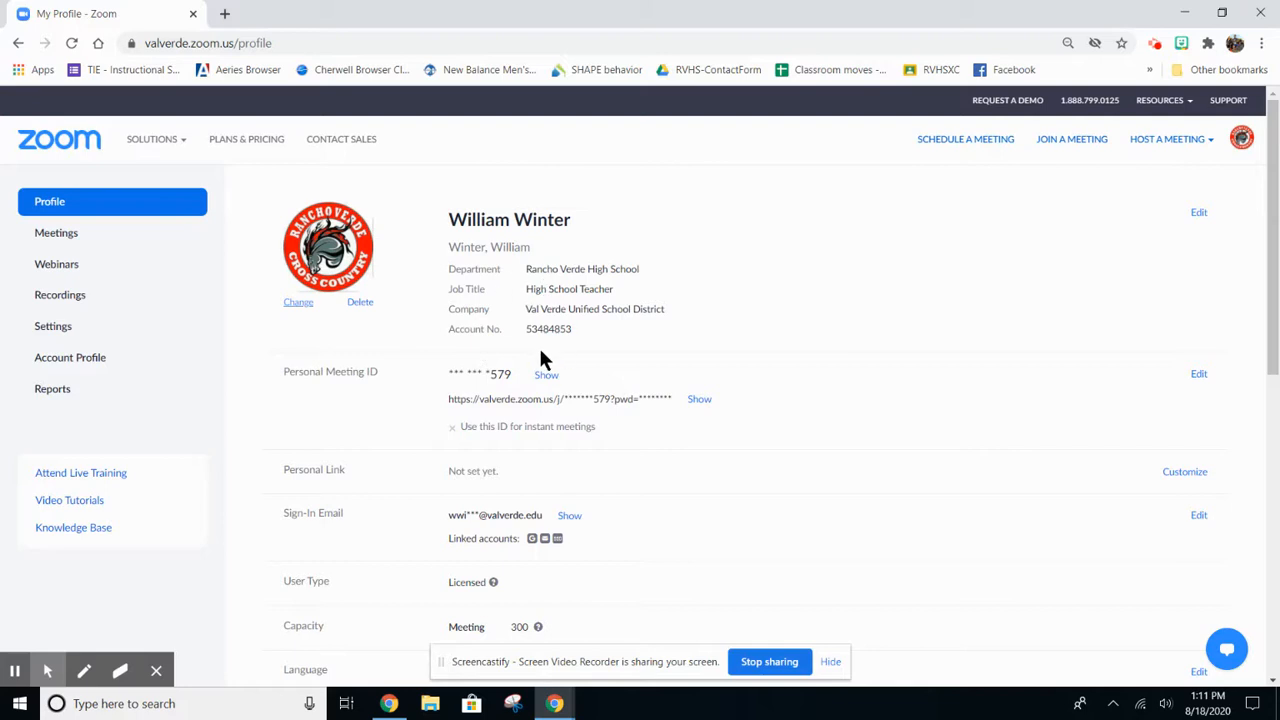
Start scheduling a new meeting with the topic "Period 1 - English 2 CP (2020) Section 01".
left_click(65, 240)
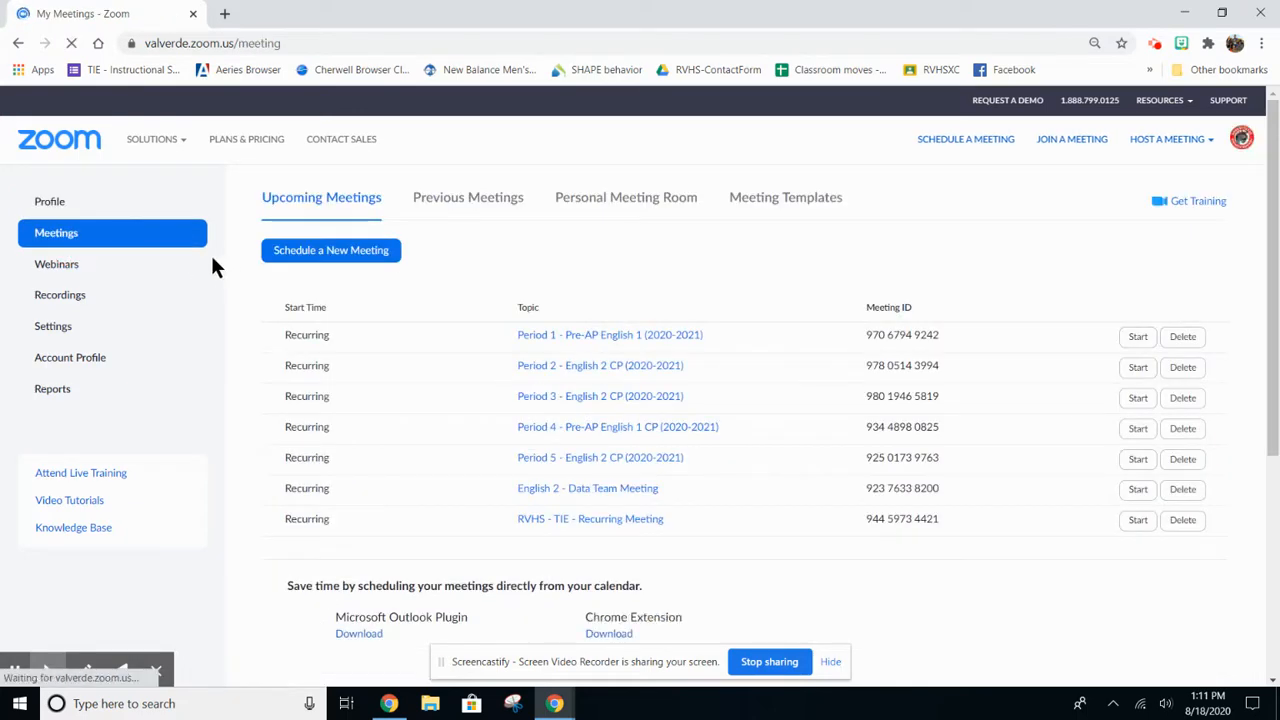
left_click(352, 260)
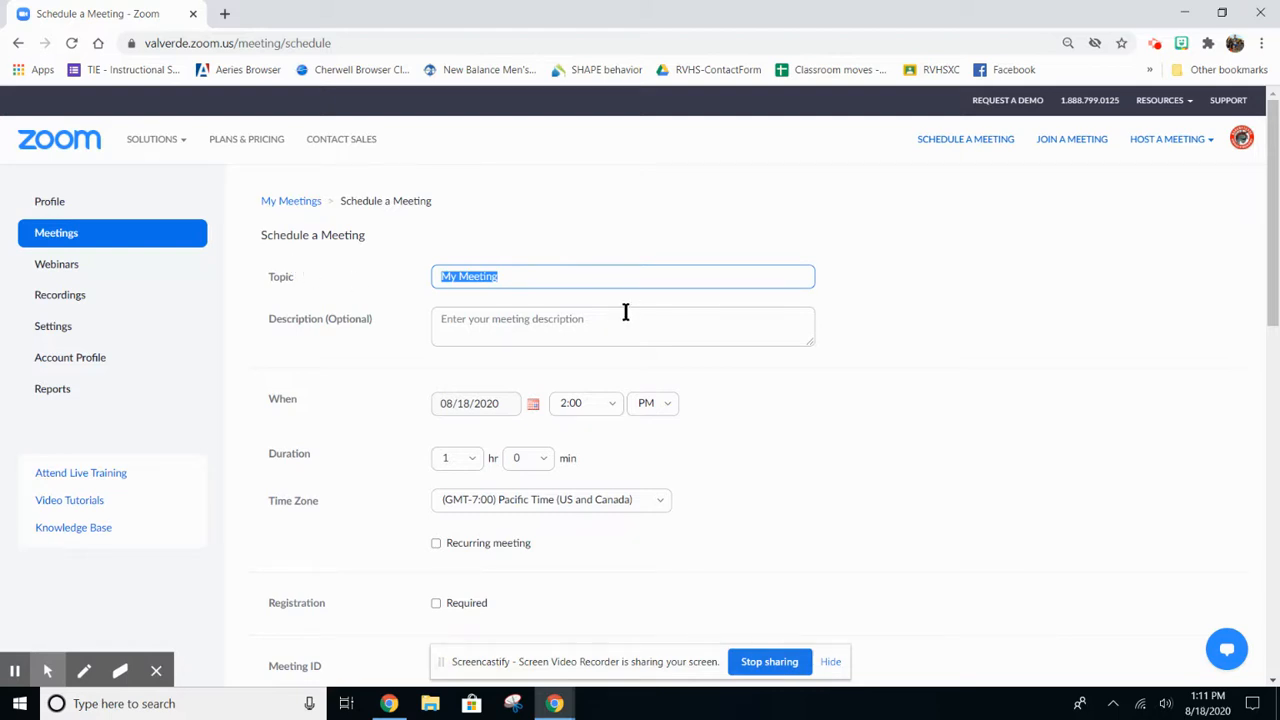
scroll(615, 366, "down", 1)
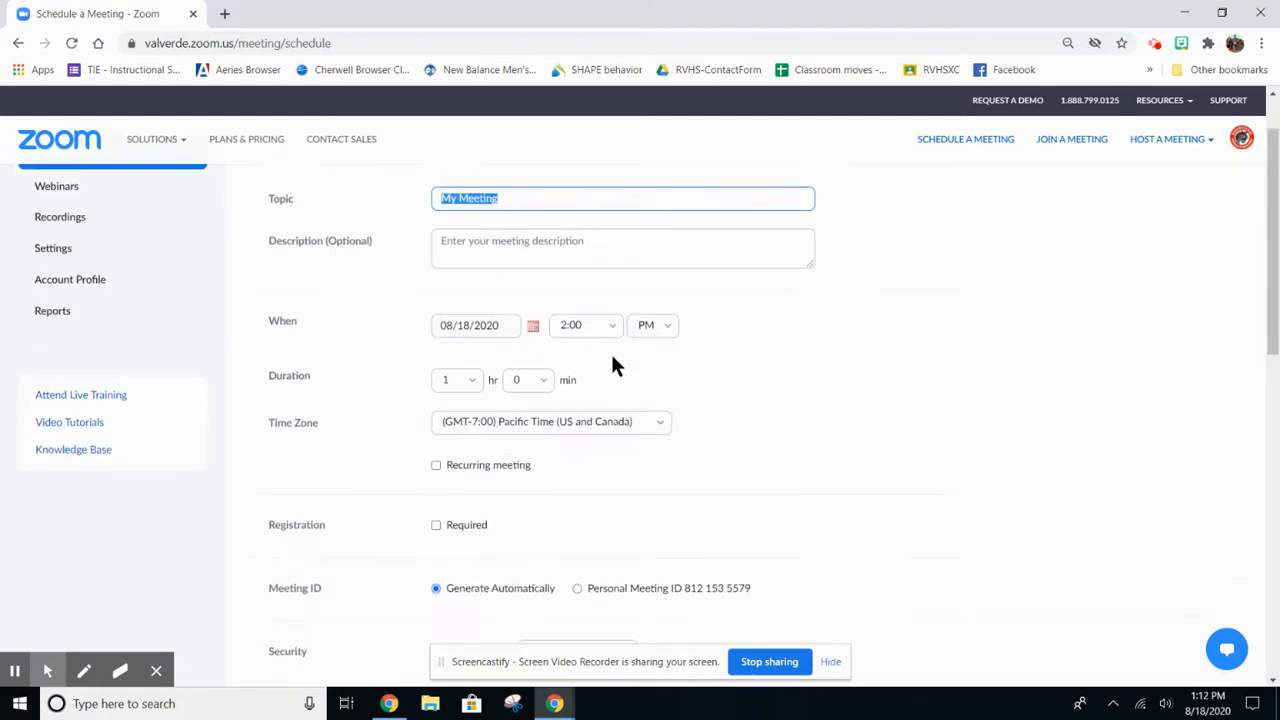
scroll(615, 366, "up", 1)
scroll(615, 366, "down", 3)
scroll(615, 366, "up", 2)
scroll(615, 366, "up", 1)
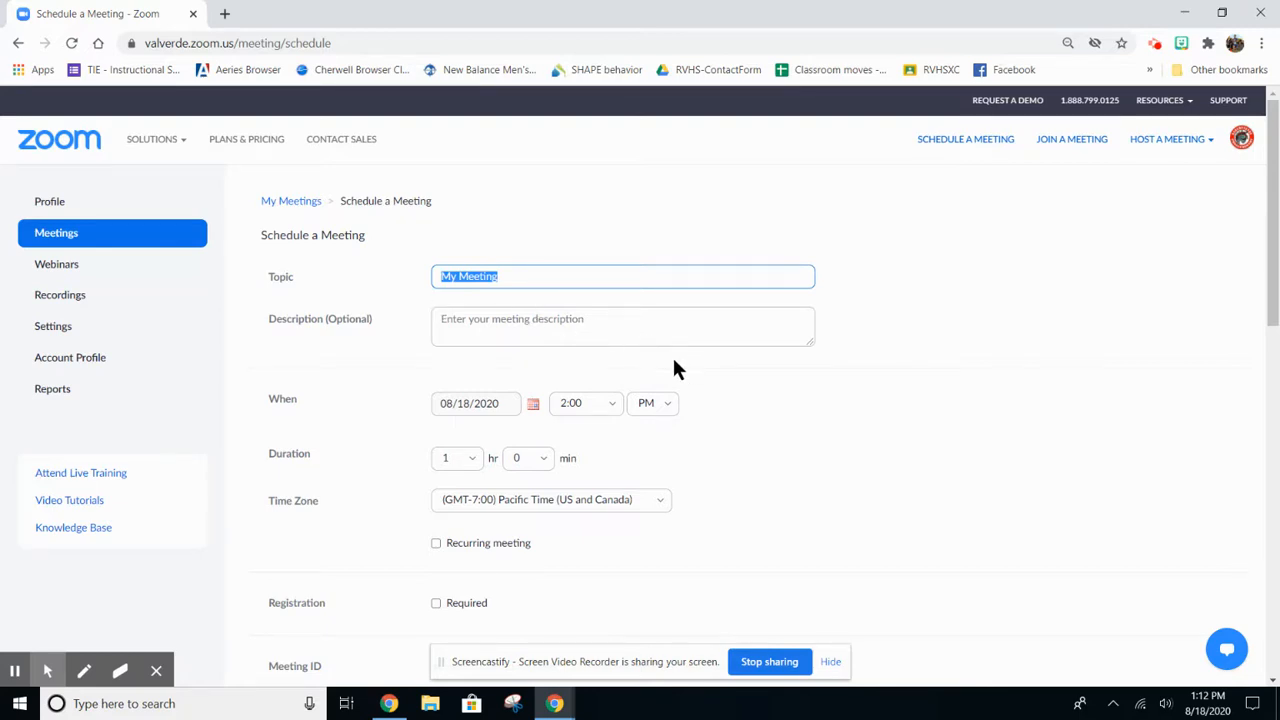
type("Period 1 - English 2 CP")
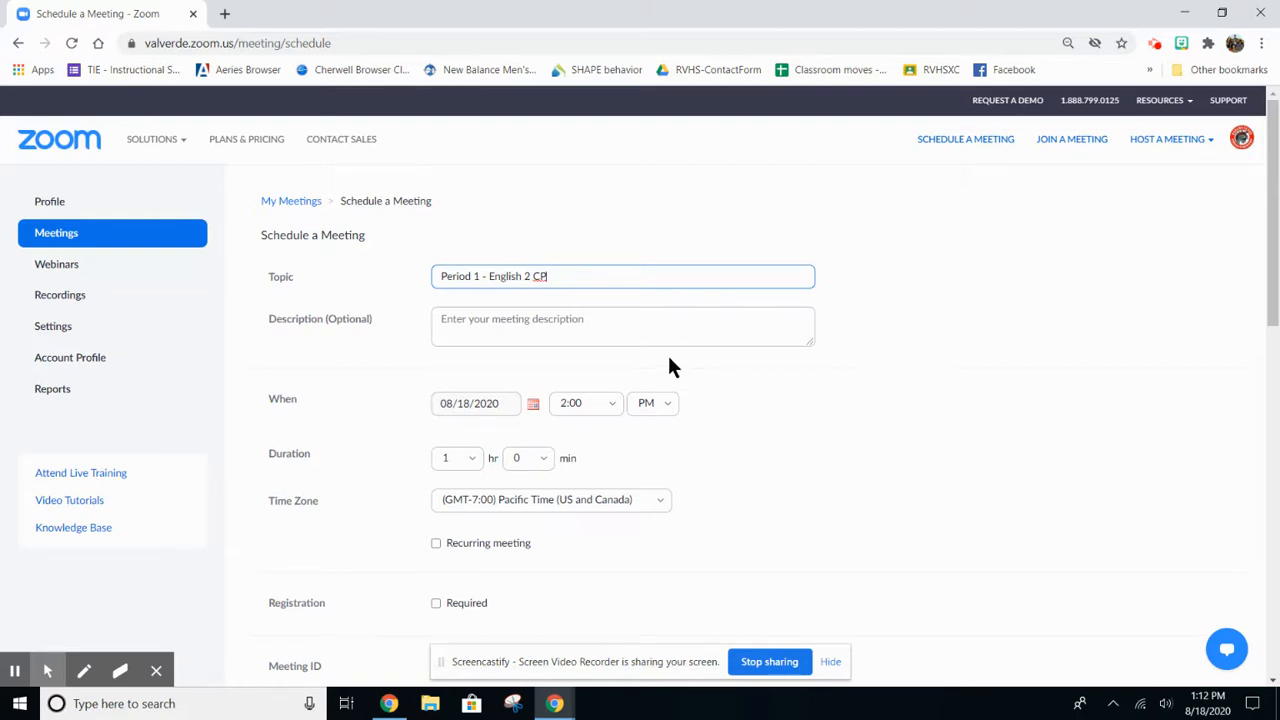
left_click(535, 321)
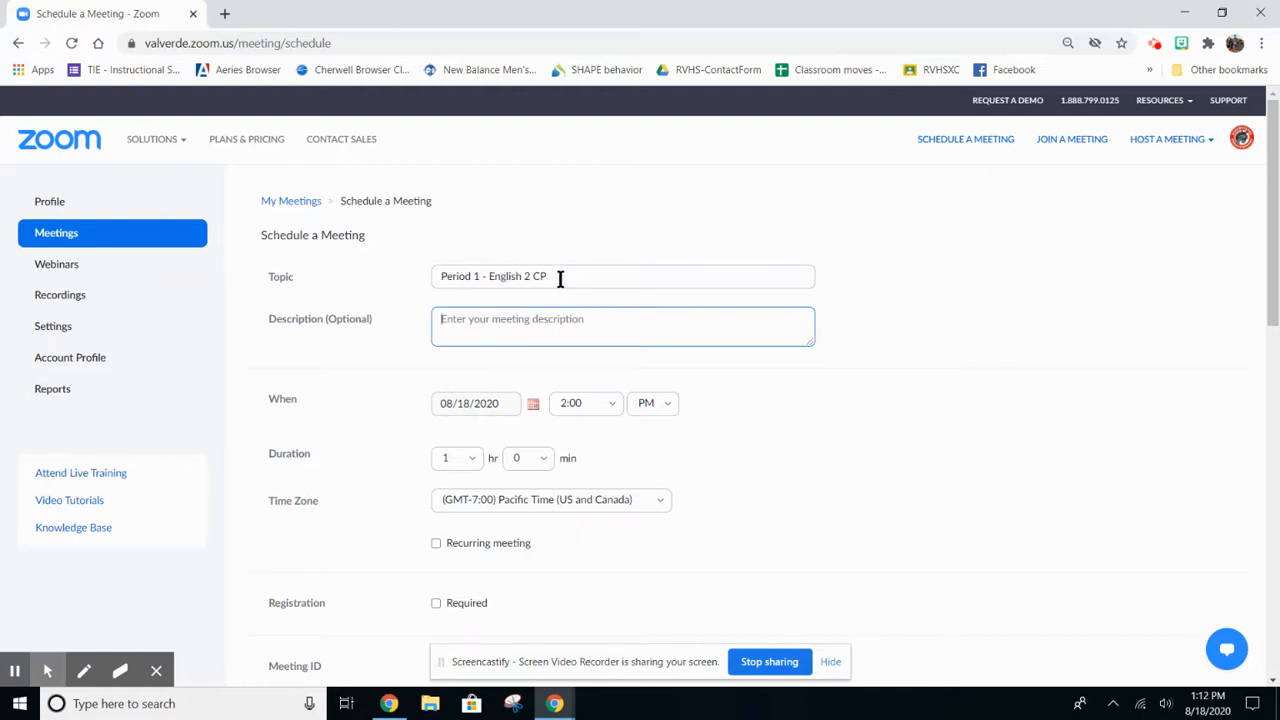
left_click(560, 279)
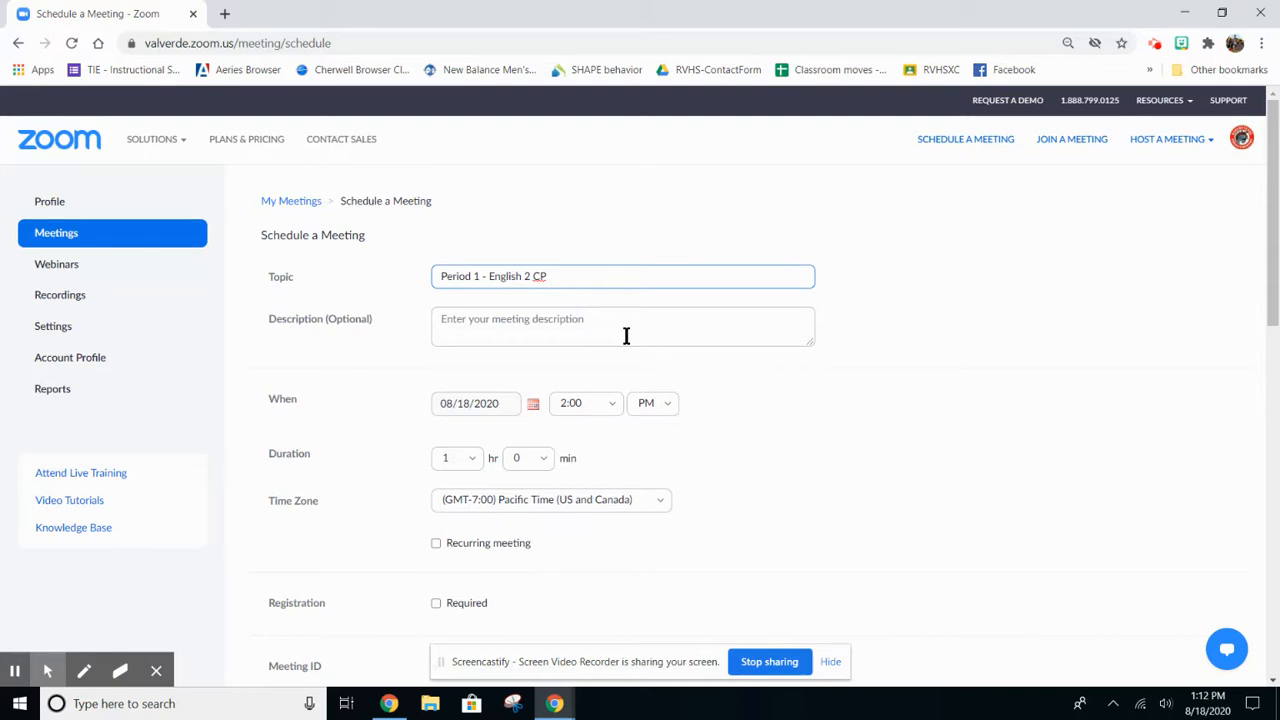
type("(2020) Section 01")
Fill in the meeting description with "English 2 with" followed by the teacher's title and surname.
left_click(526, 329)
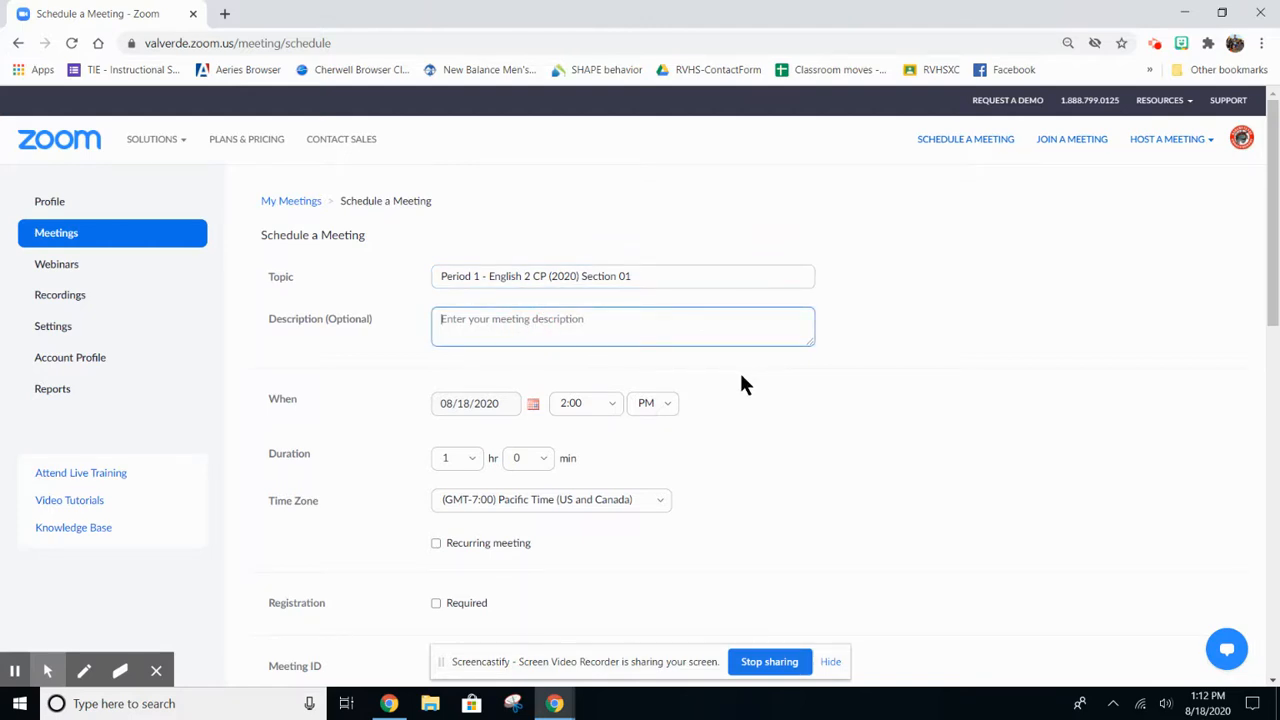
type("Engl")
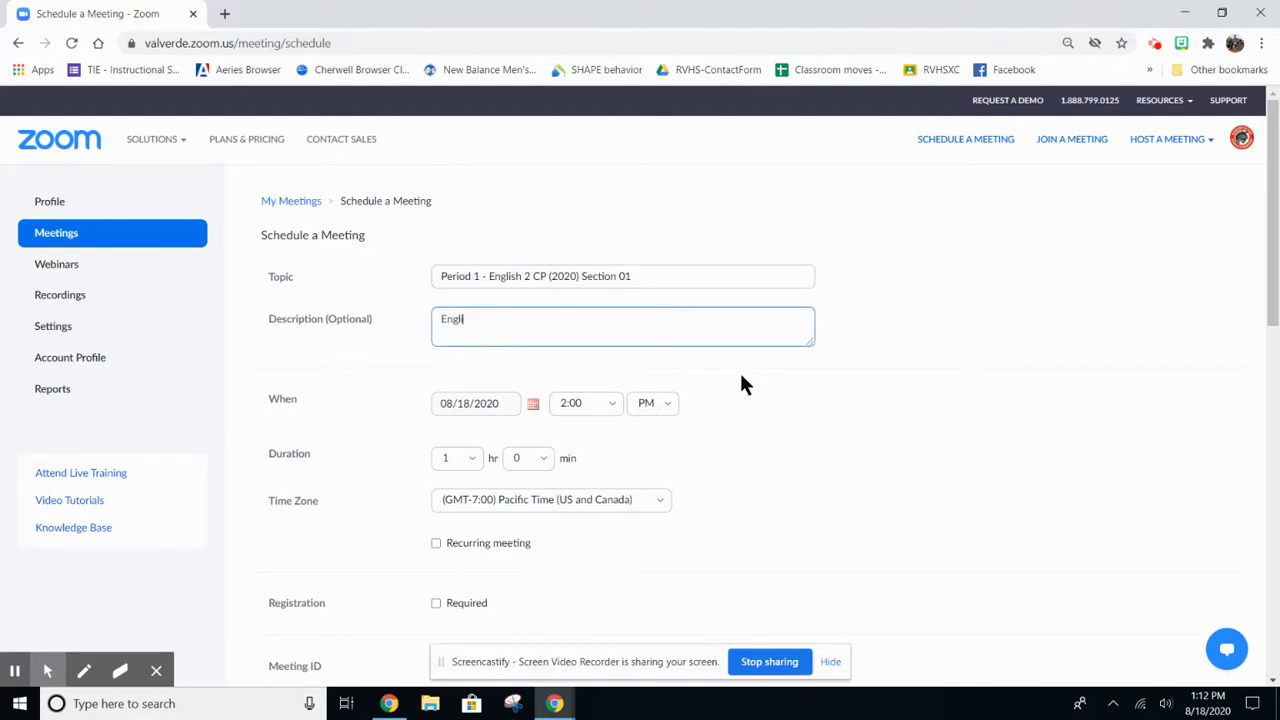
type("ish 2 with Mr, Winter in r")
key("BackSpace")
key("BackSpace")
key("BackSpace")
key("BackSpace")
key("BackSpace")
Make the meeting recurring with its recurrence set to No Fixed Time.
scroll(638, 395, "down", 3)
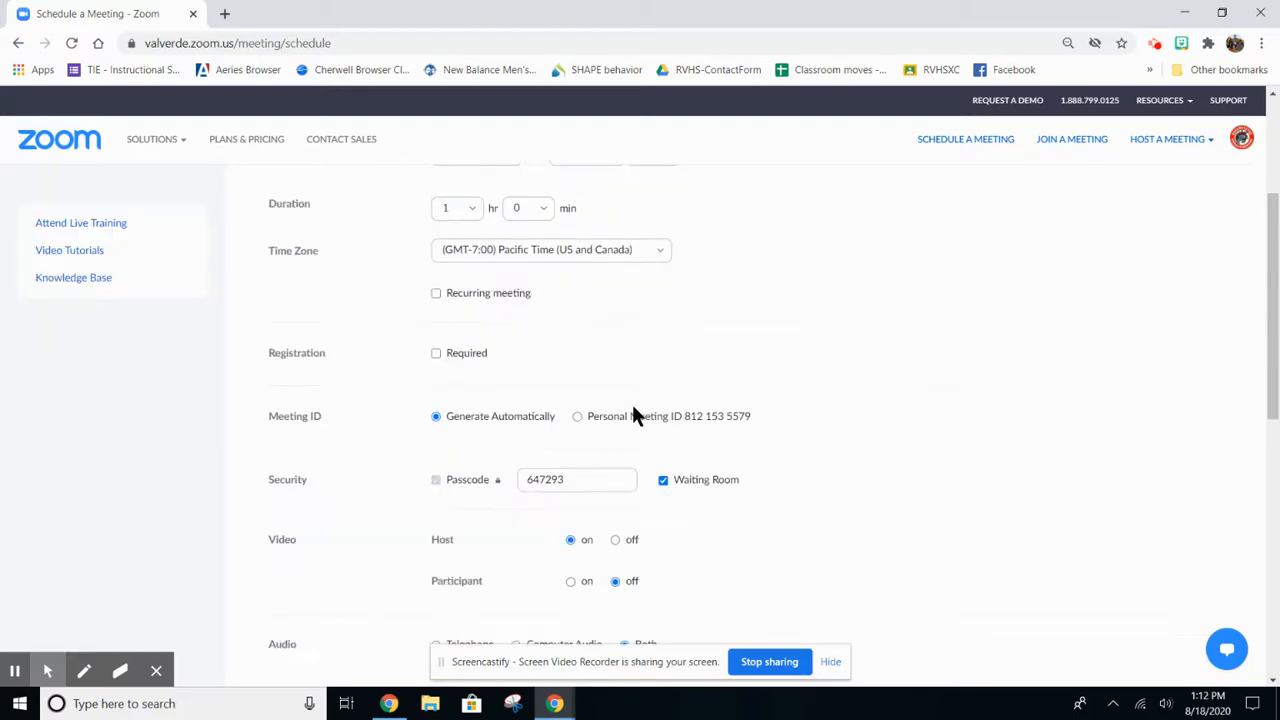
scroll(640, 410, "up", 1)
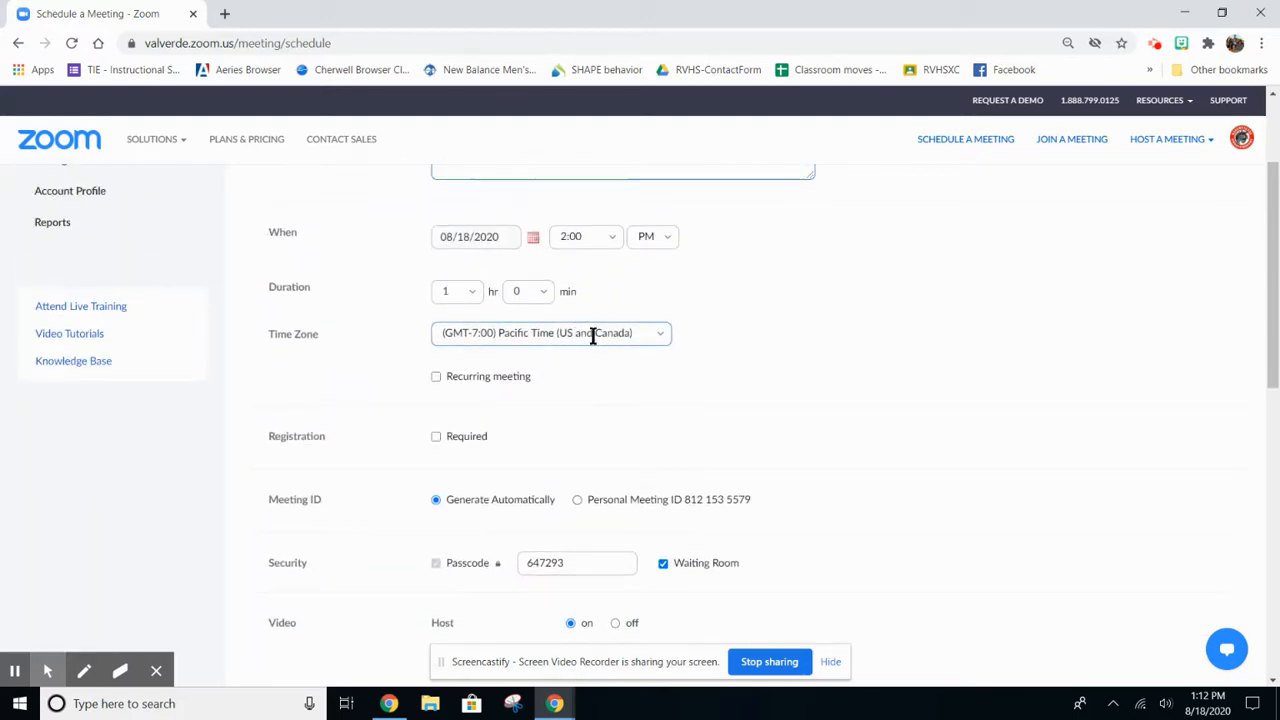
left_click(437, 377)
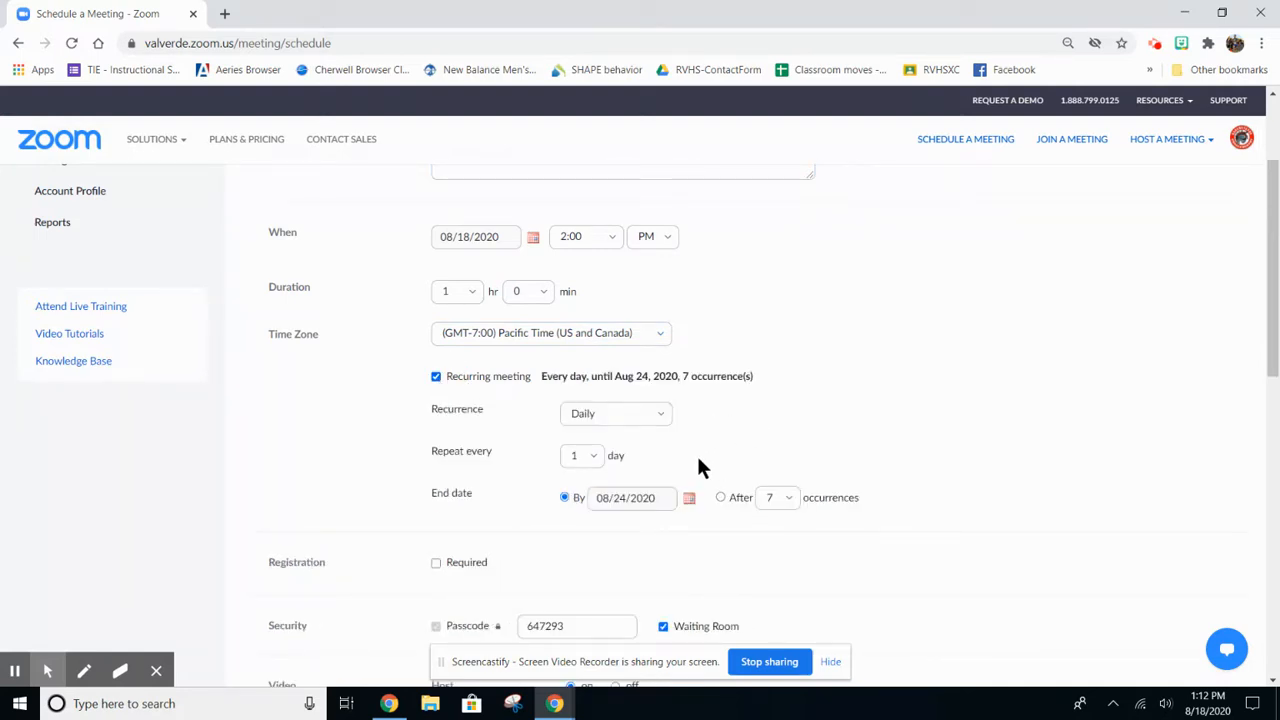
left_click(657, 414)
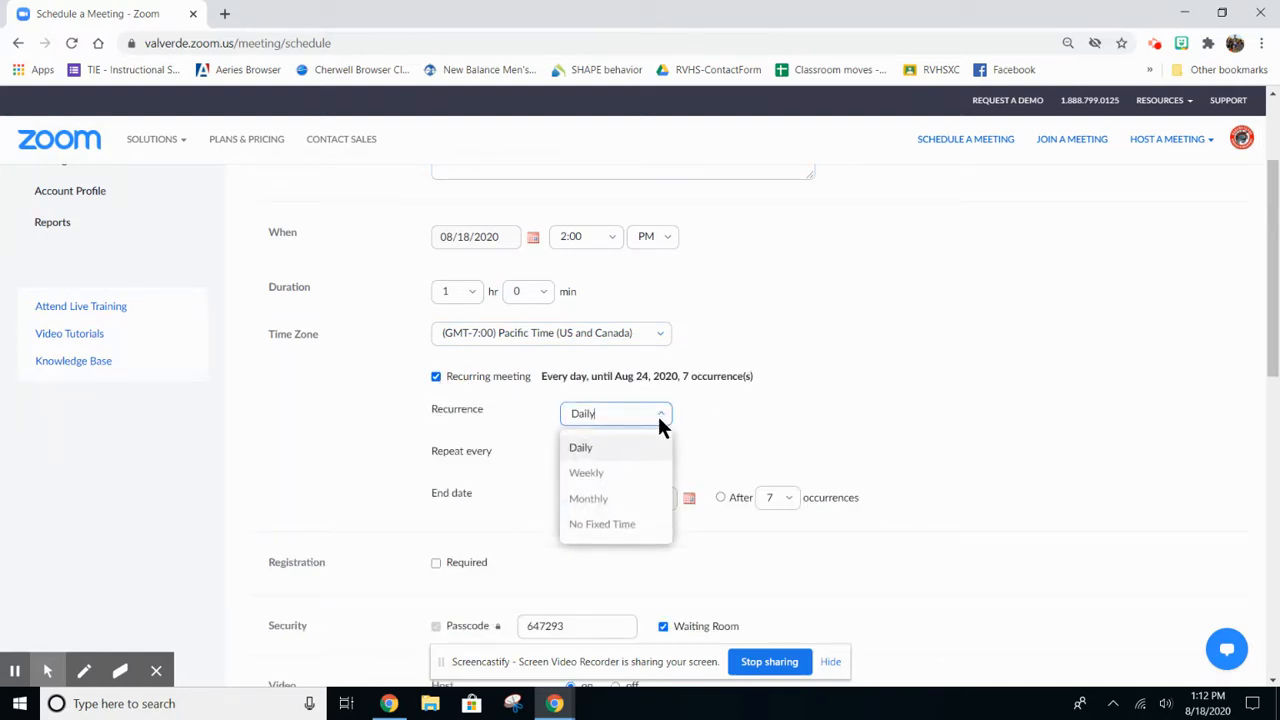
left_click(641, 524)
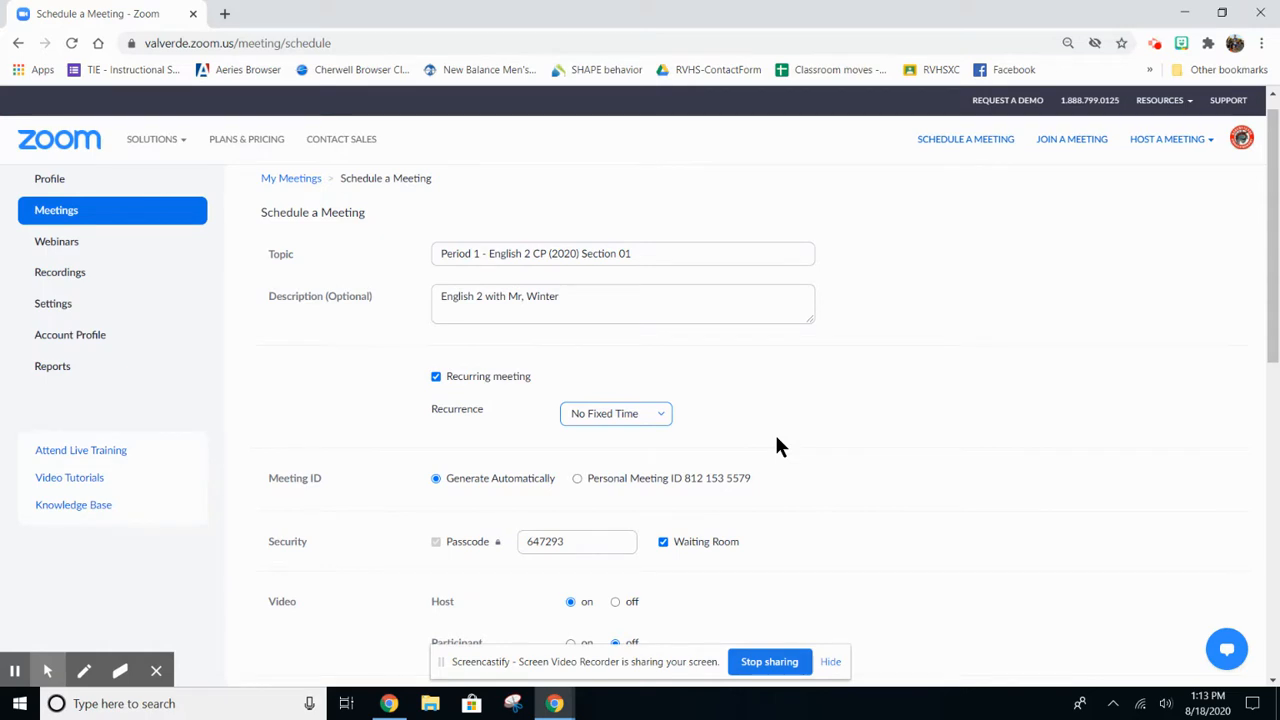
scroll(777, 440, "down", 2)
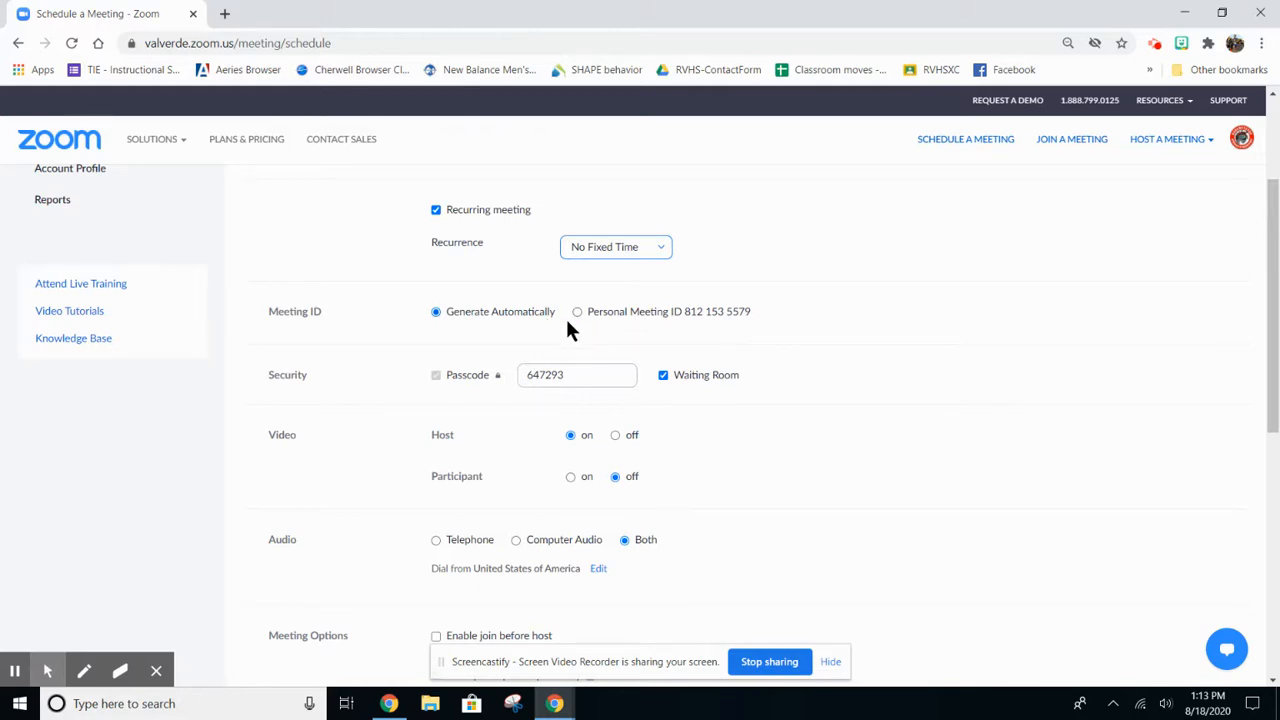
scroll(557, 318, "down", 2)
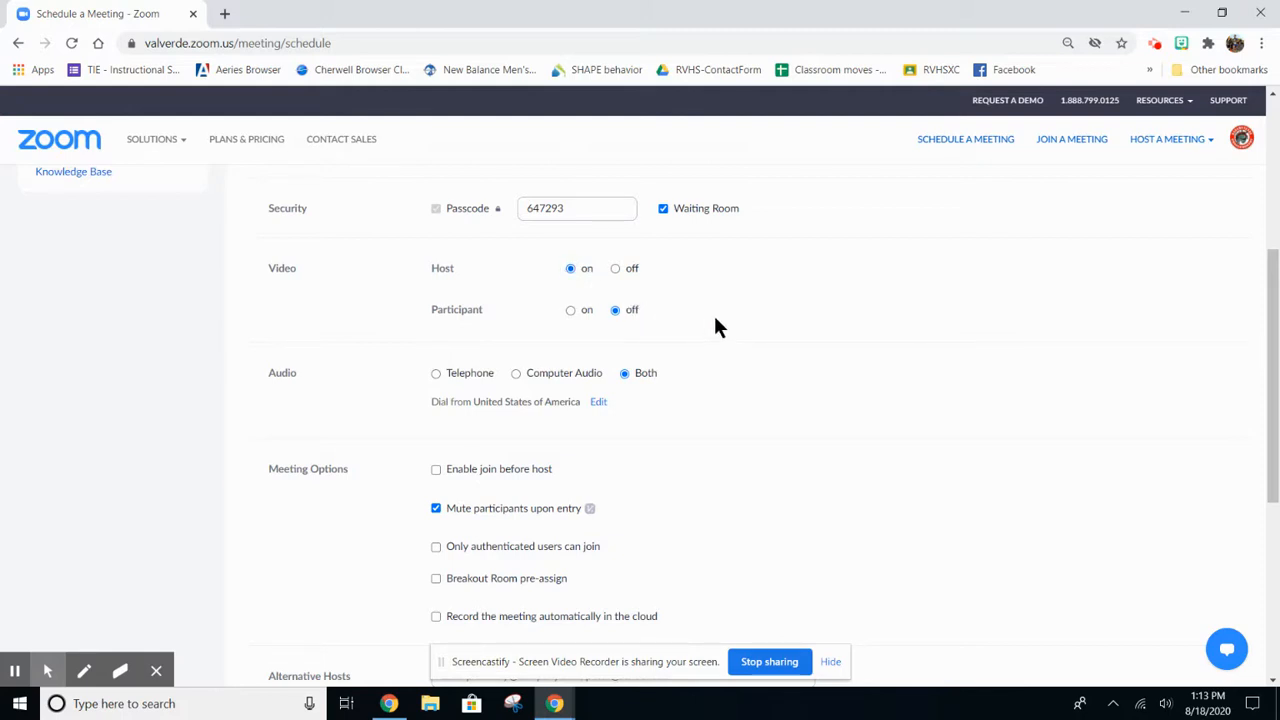
scroll(715, 320, "down", 3)
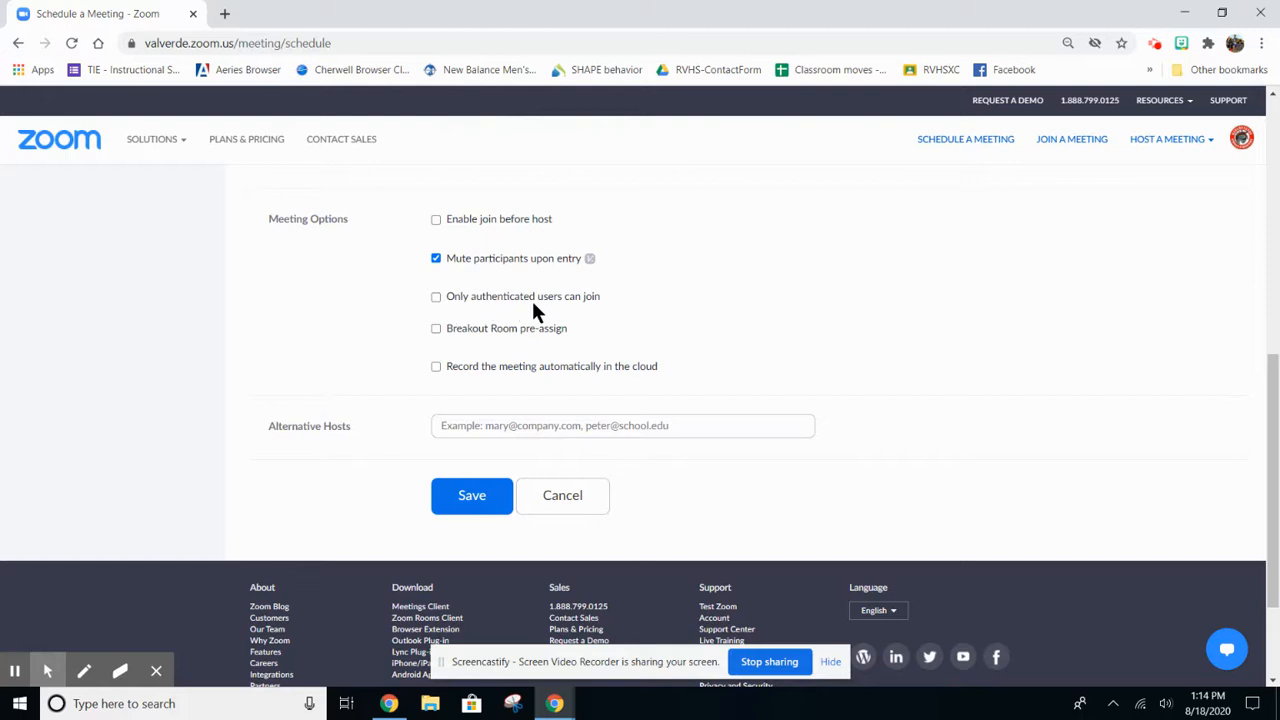
left_click(436, 297)
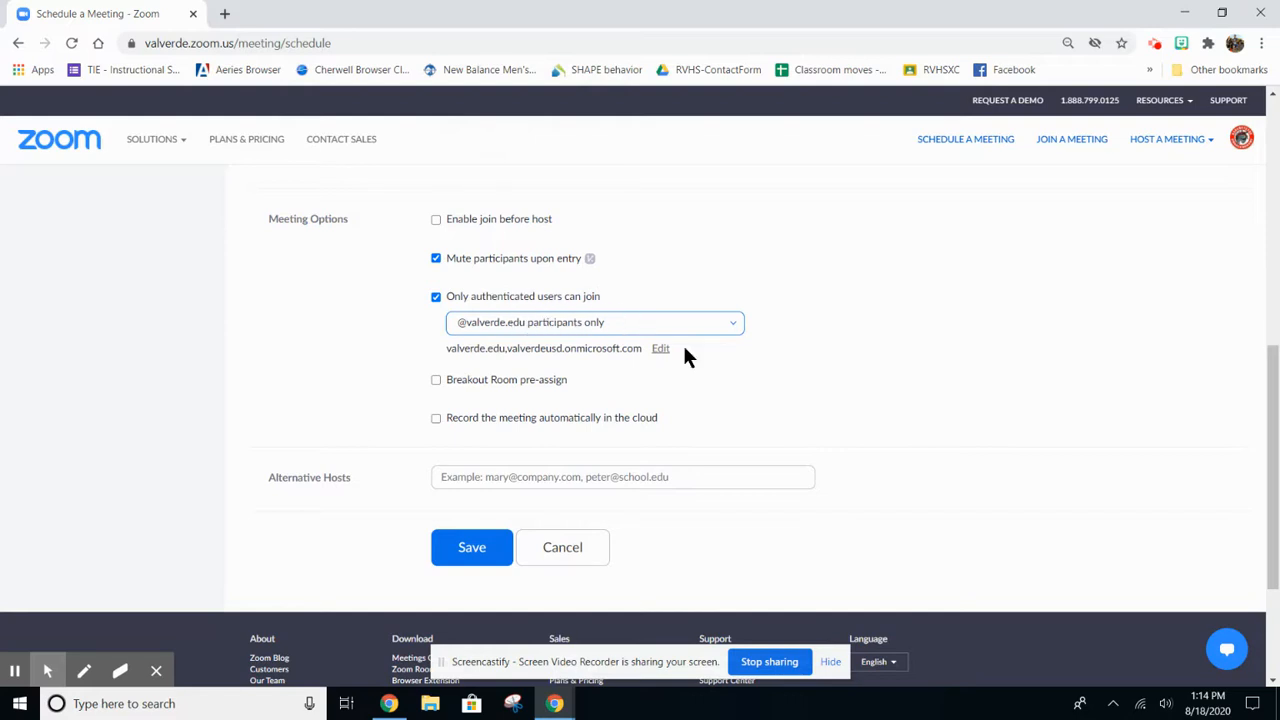
left_click_drag(511, 349, 643, 350)
left_click(534, 361)
left_click(436, 296)
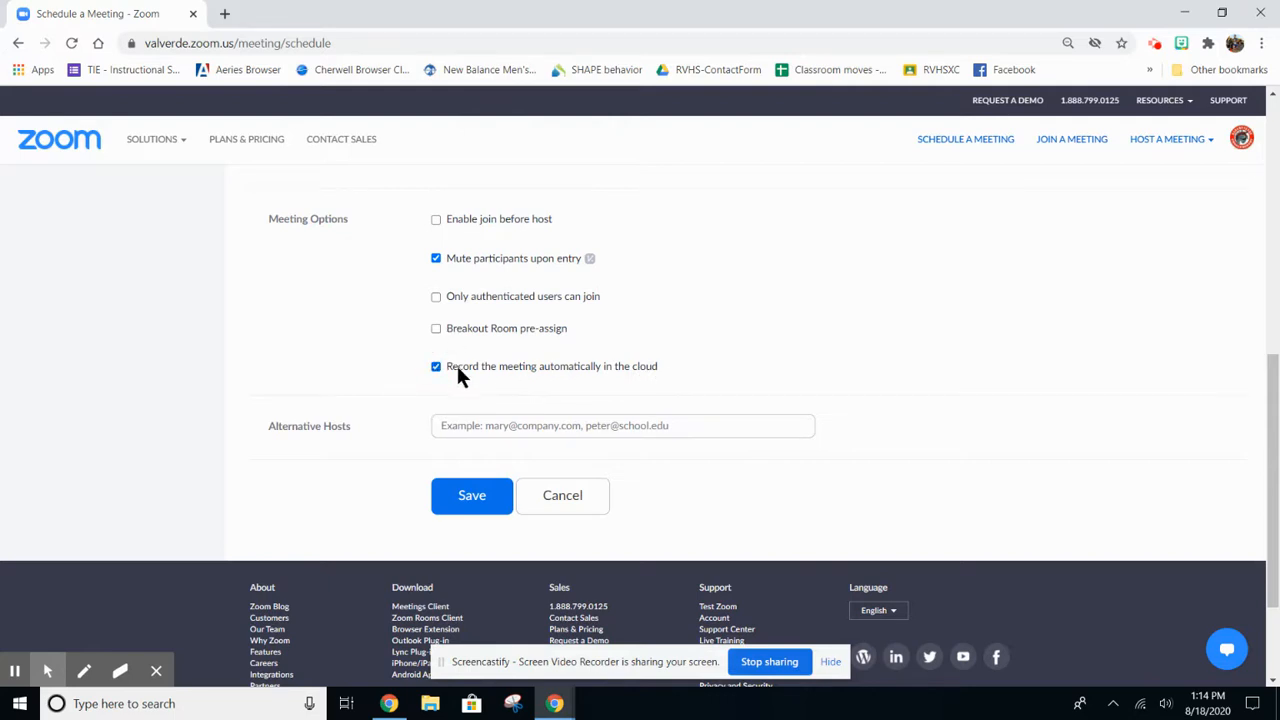
View the saved suggestions for alternative hosts and leave the scheduling form for the upcoming meetings list.
left_click(547, 425)
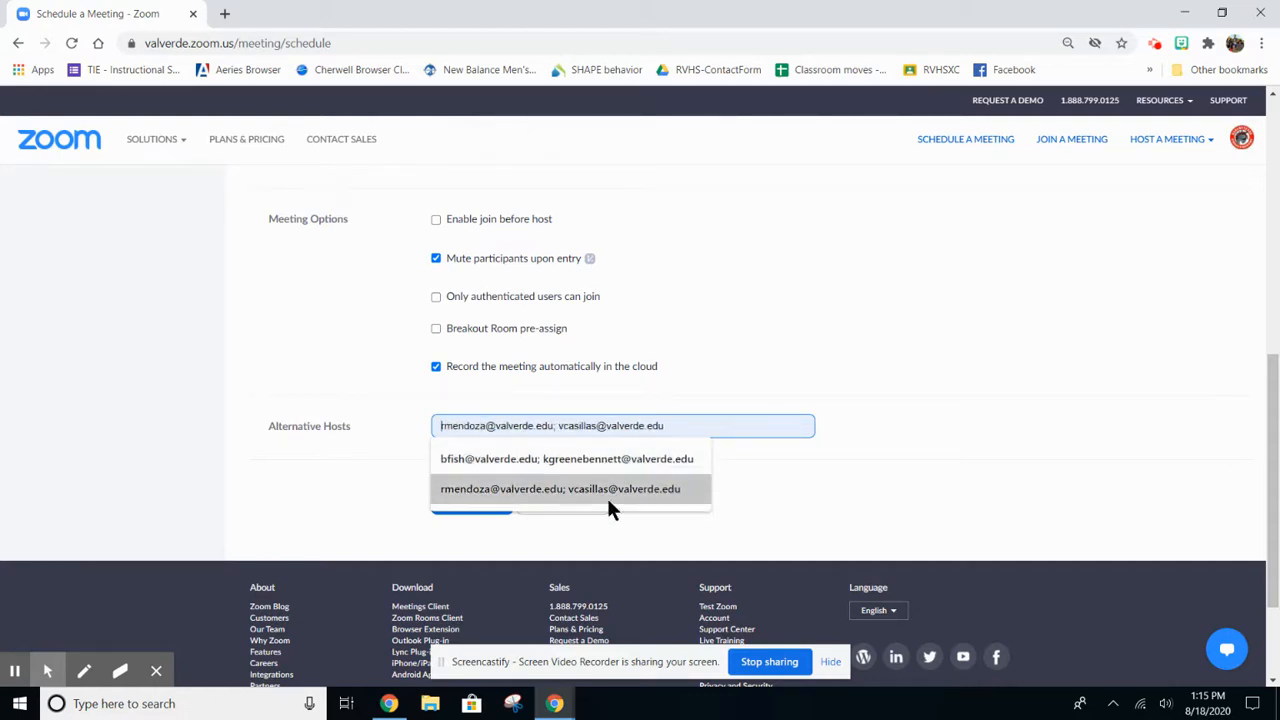
left_click(749, 478)
scroll(630, 432, "up", 15)
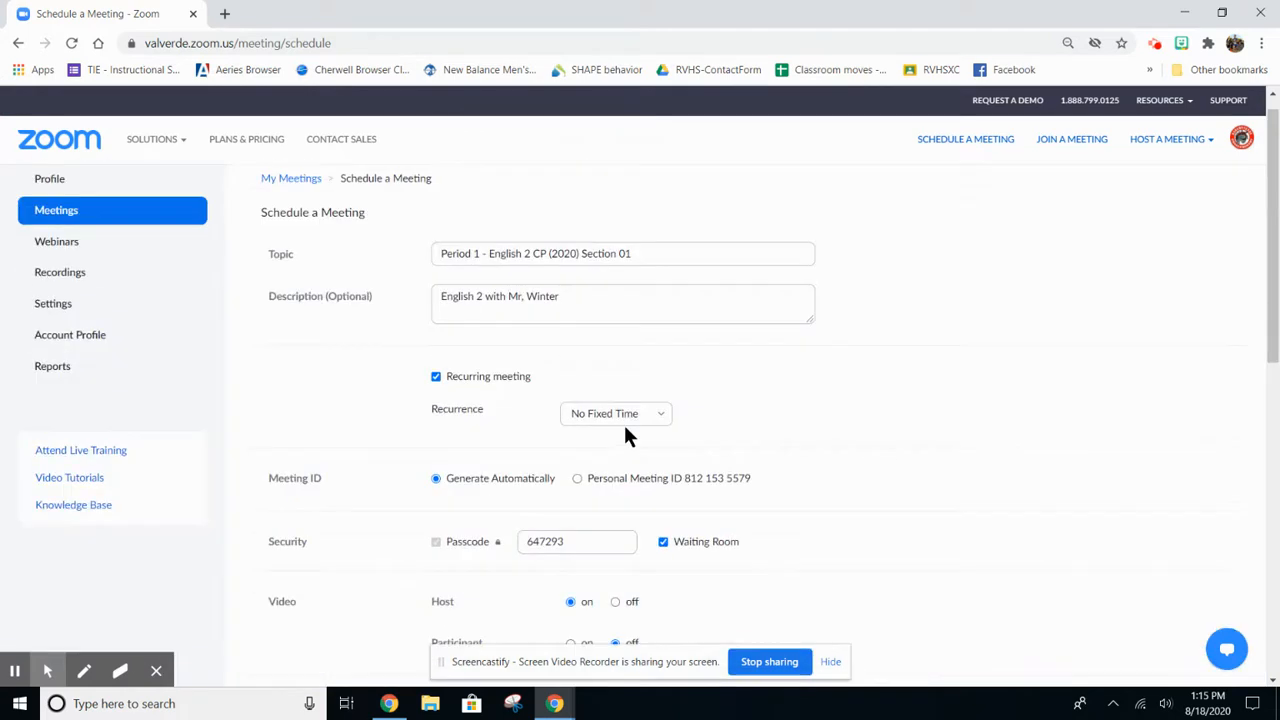
left_click(283, 203)
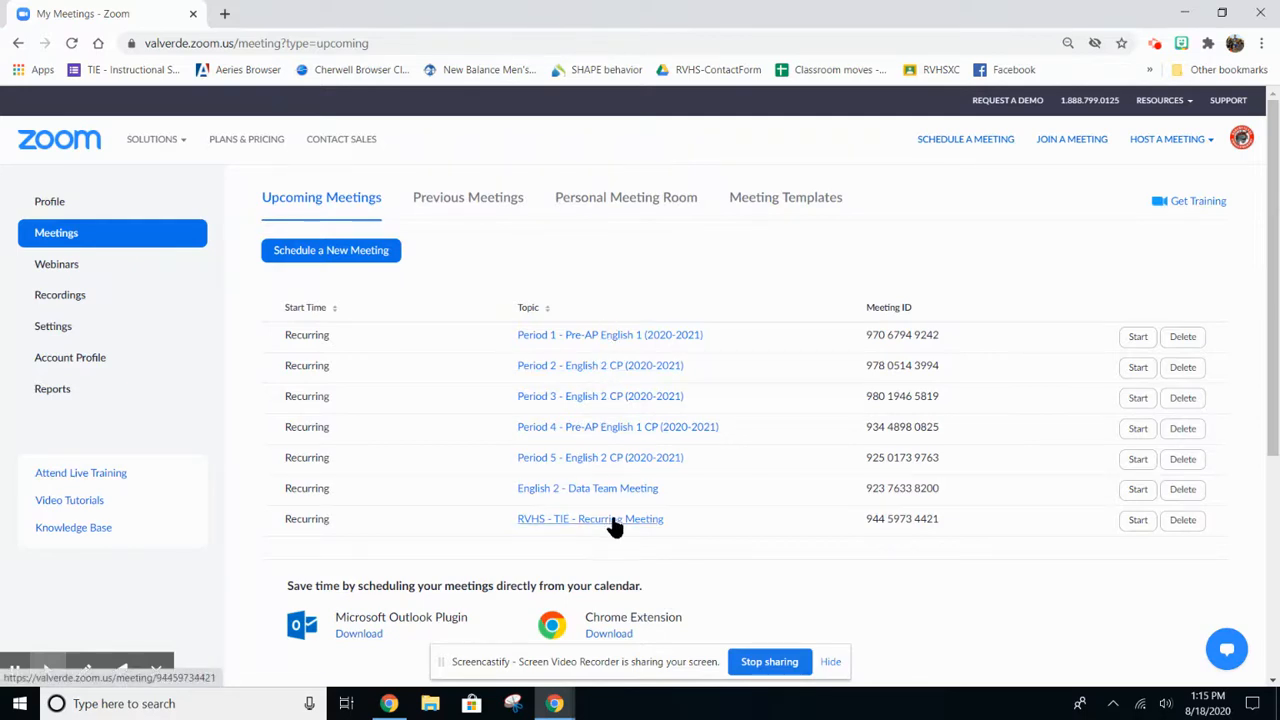
Open the "Period 1 - Pre-AP English 1 (2020-2021)" meeting and examine its invite link, link copying choices and meeting options.
left_click(618, 335)
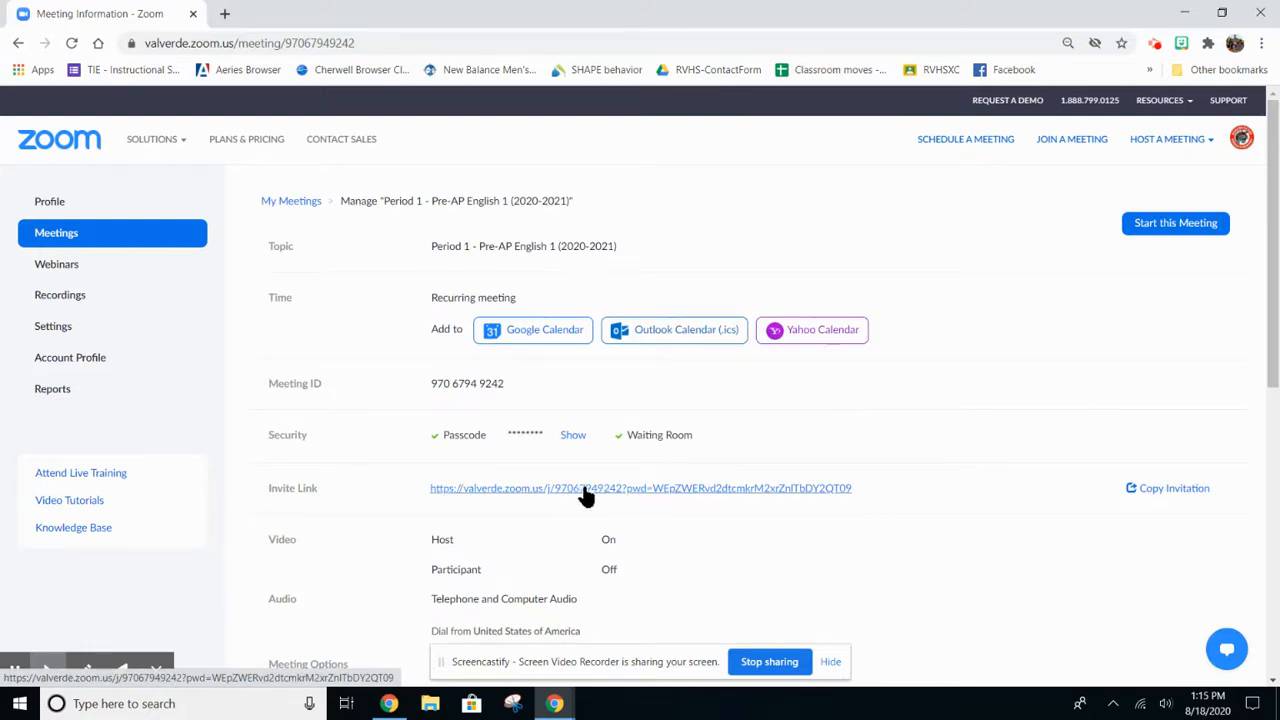
right_click(598, 490)
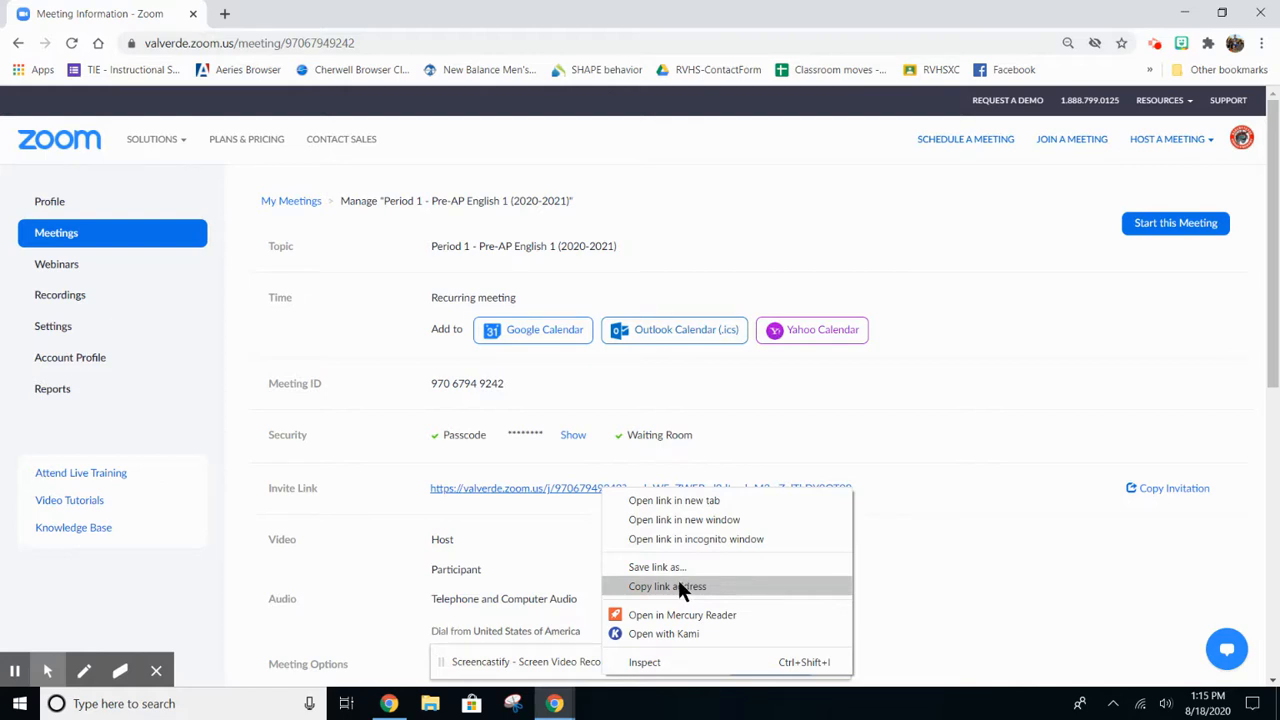
left_click(493, 528)
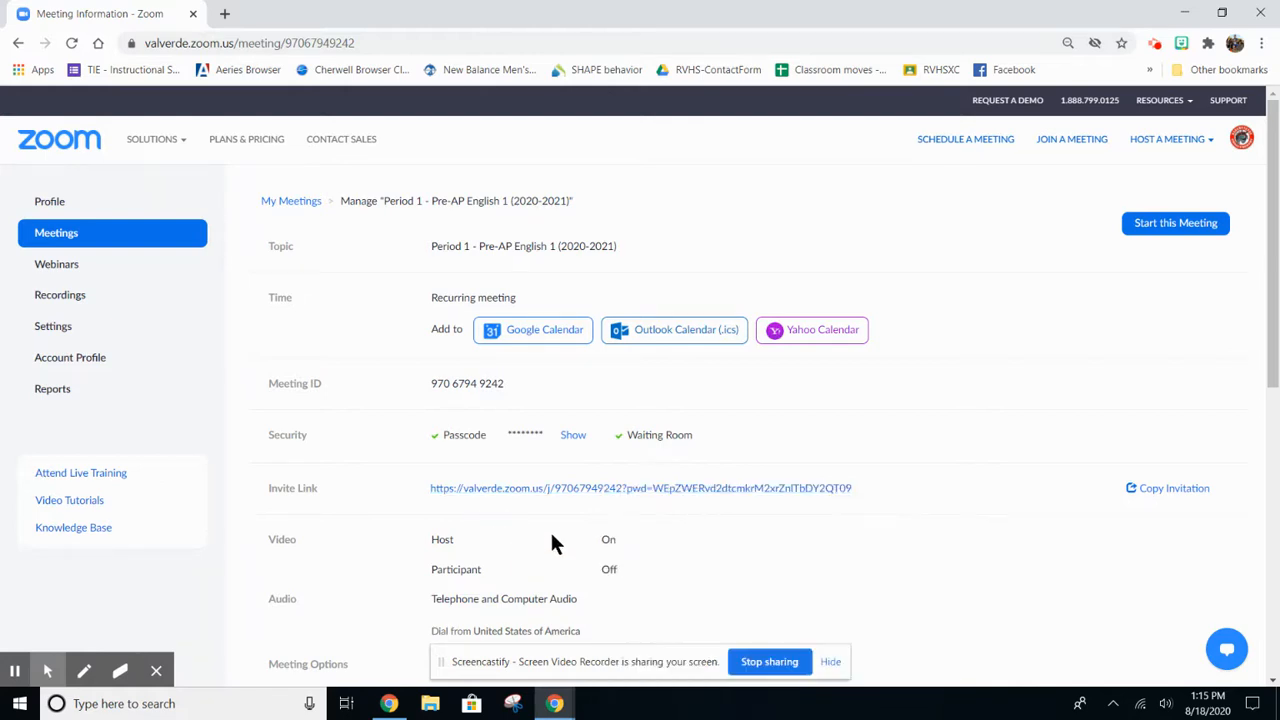
scroll(555, 490, "down", 3)
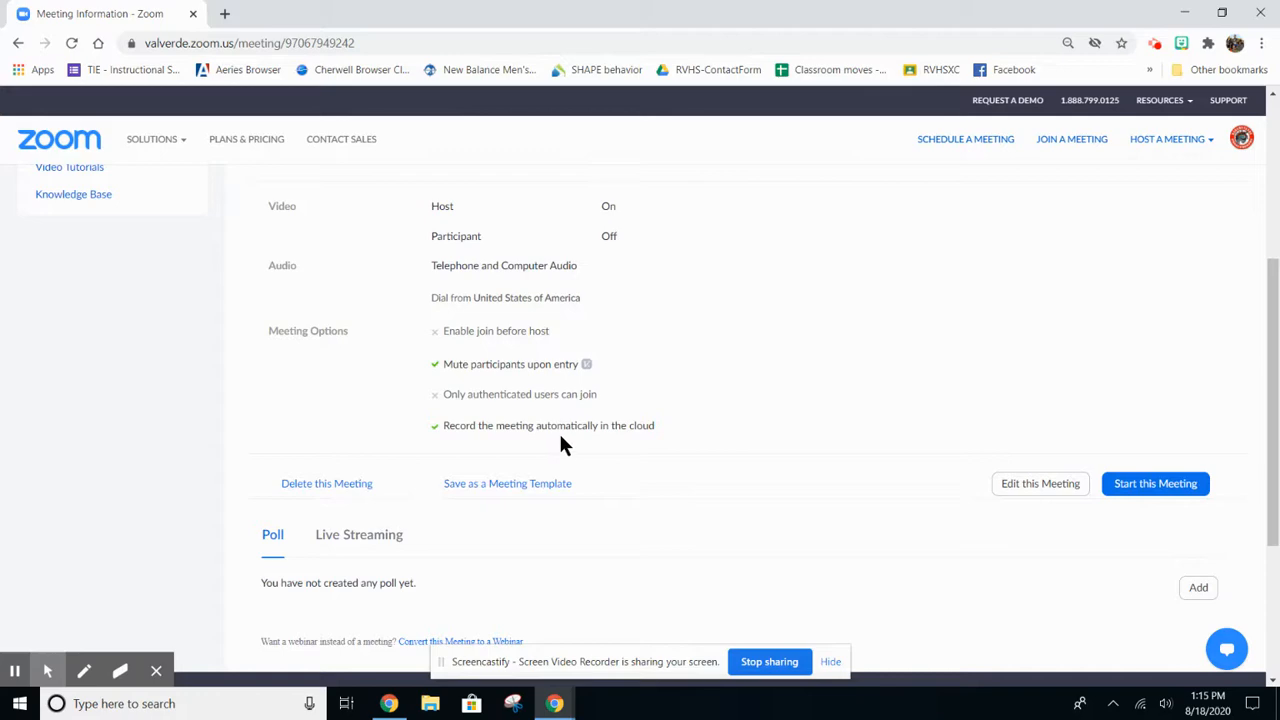
Open the Zoom cloud recordings and download the shared screen with speaker view video of the Period 5 recording from 10:06 AM.
scroll(560, 432, "down", 1)
scroll(560, 432, "up", 3)
scroll(571, 443, "down", 3)
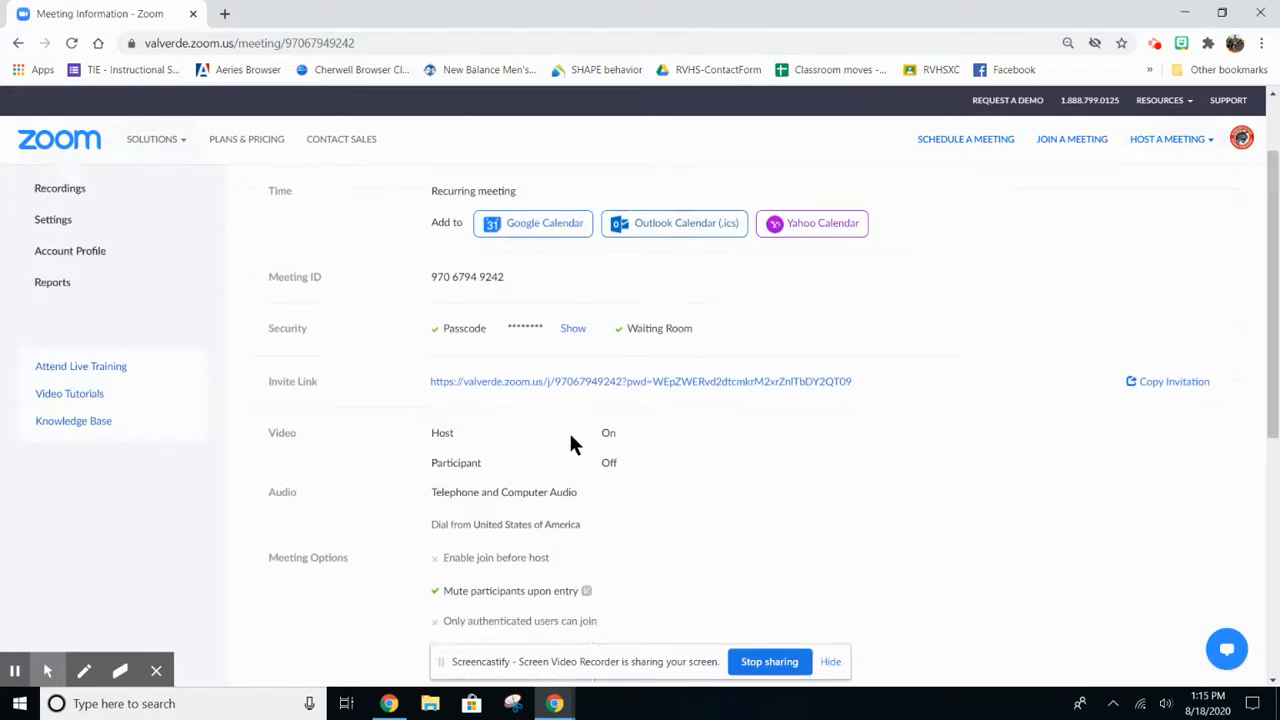
scroll(571, 443, "up", 4)
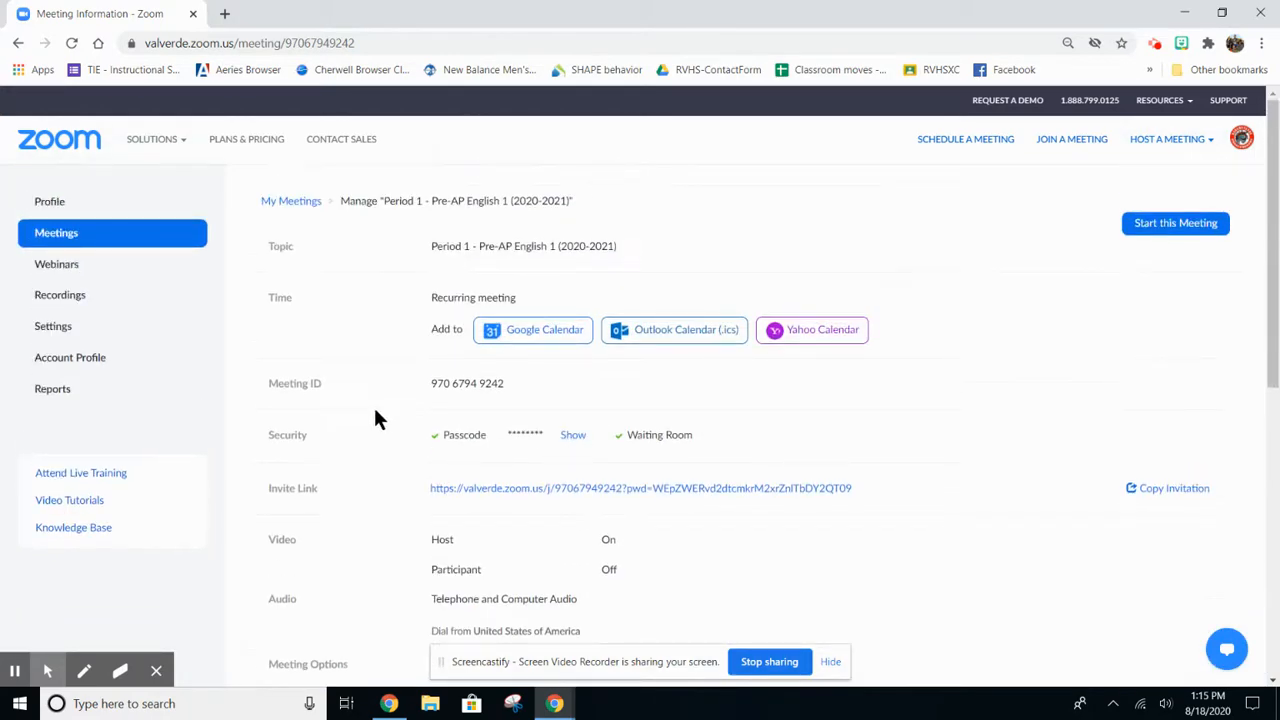
left_click(78, 302)
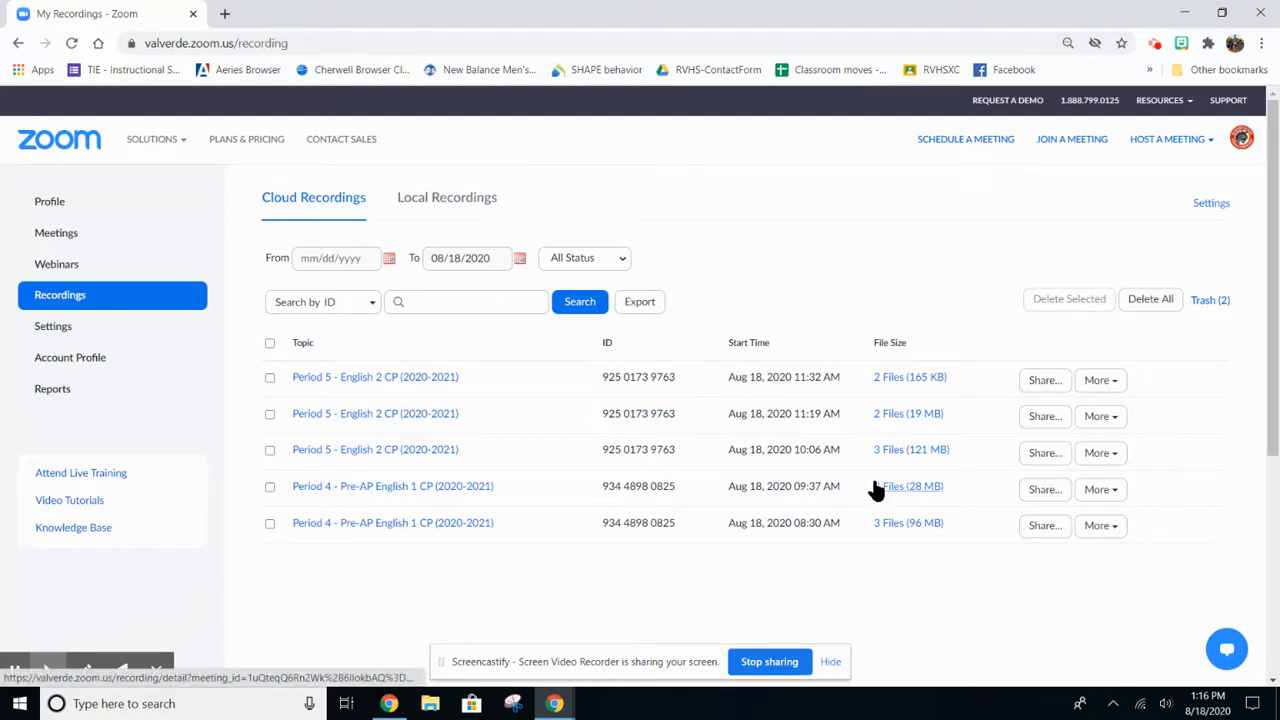
left_click(898, 451)
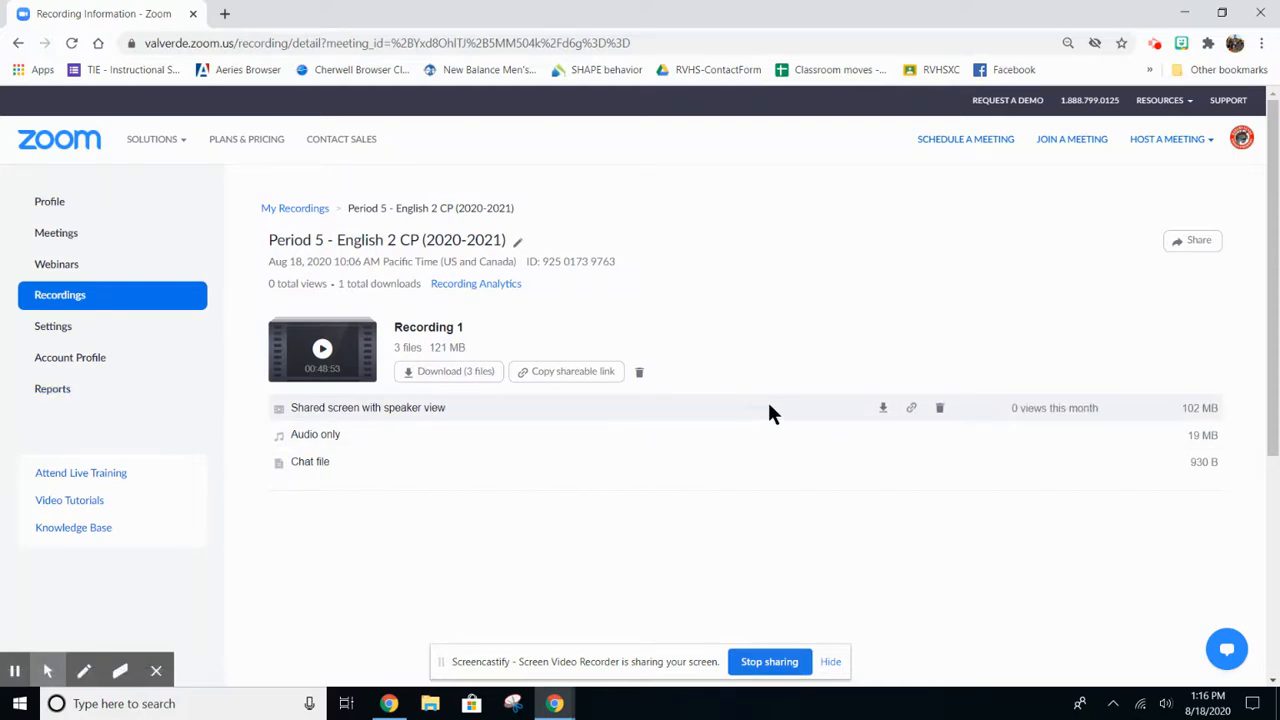
left_click(882, 410)
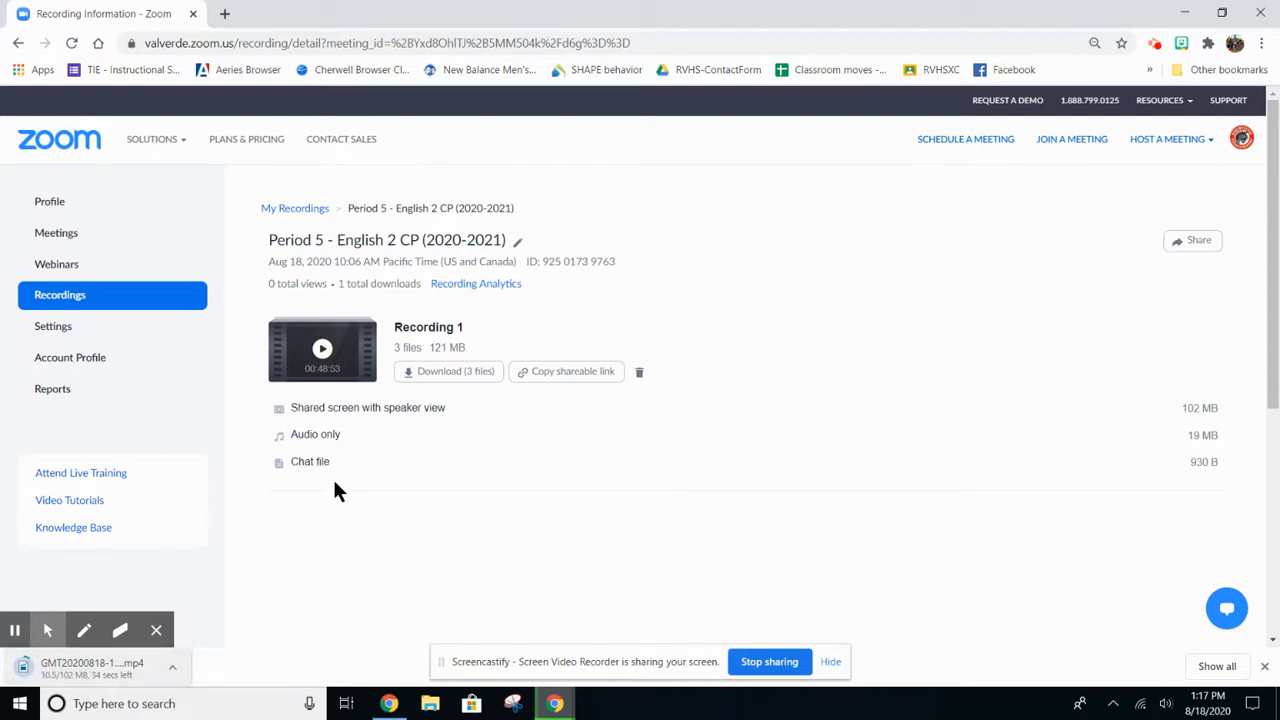
Switch to Google Drive in a new tab and open the Period 5 folder inside Zoom Meetings.
left_click(228, 14)
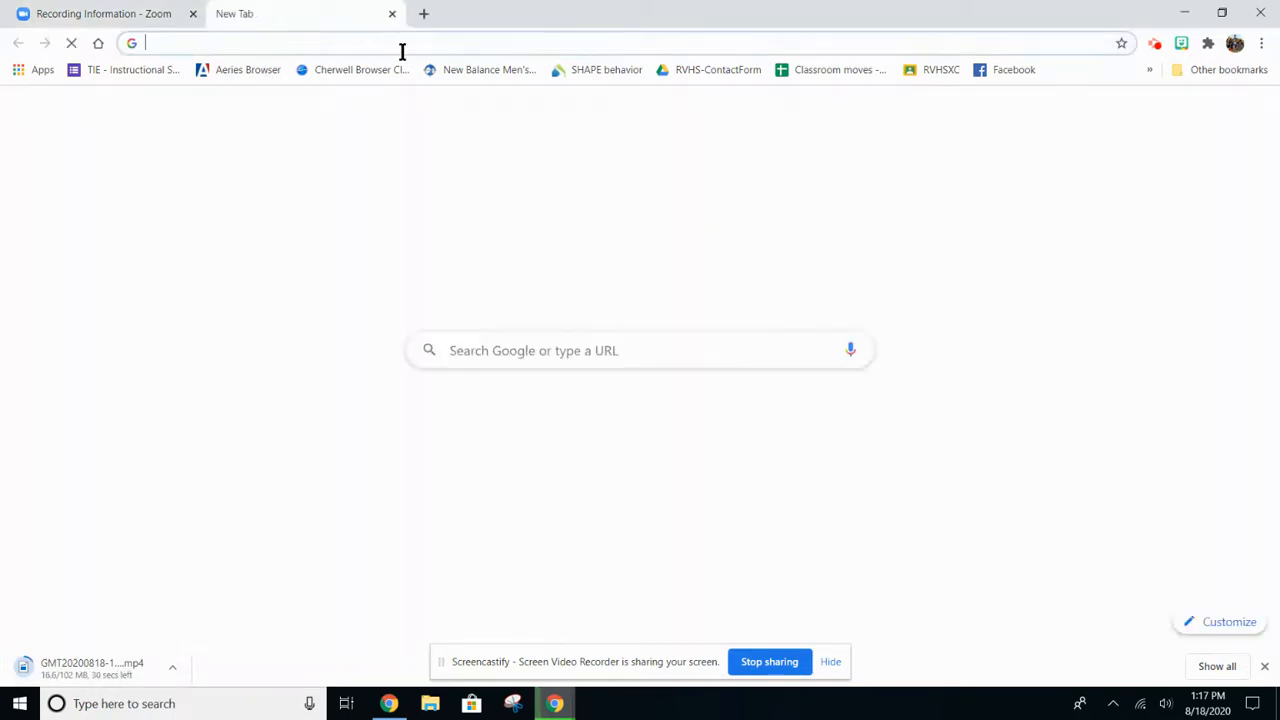
type("drive")
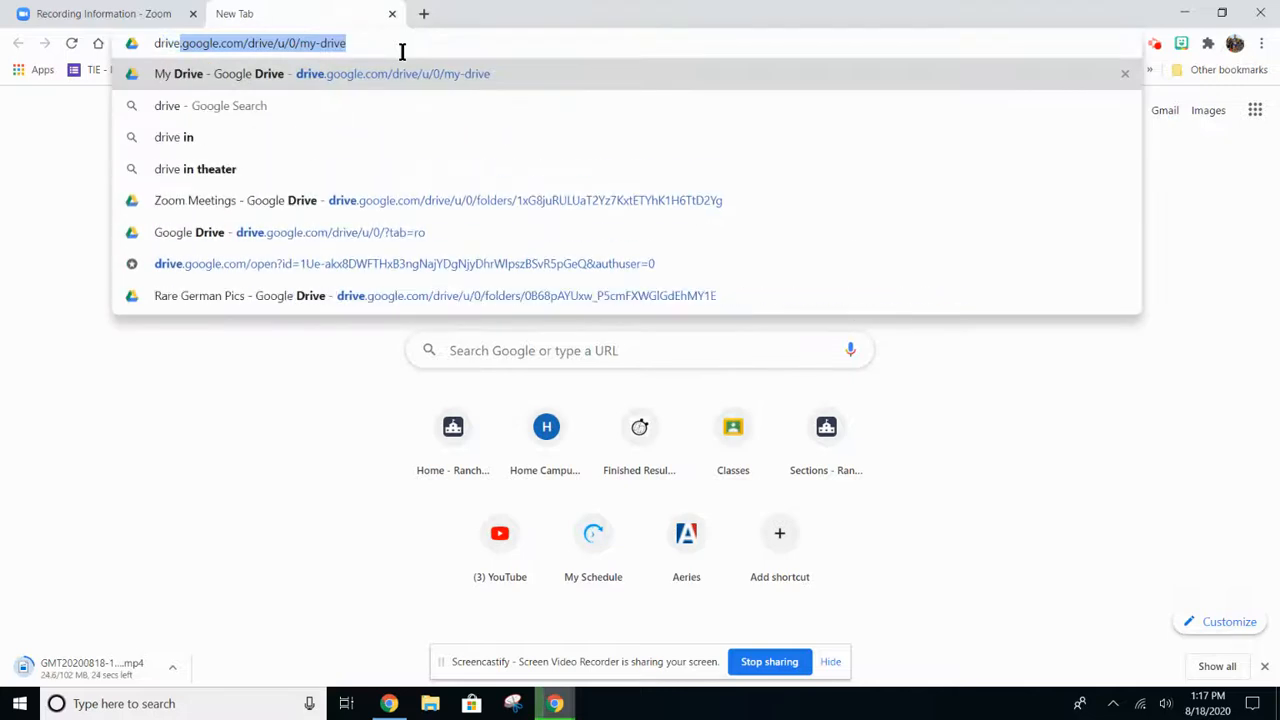
type(".google.com")
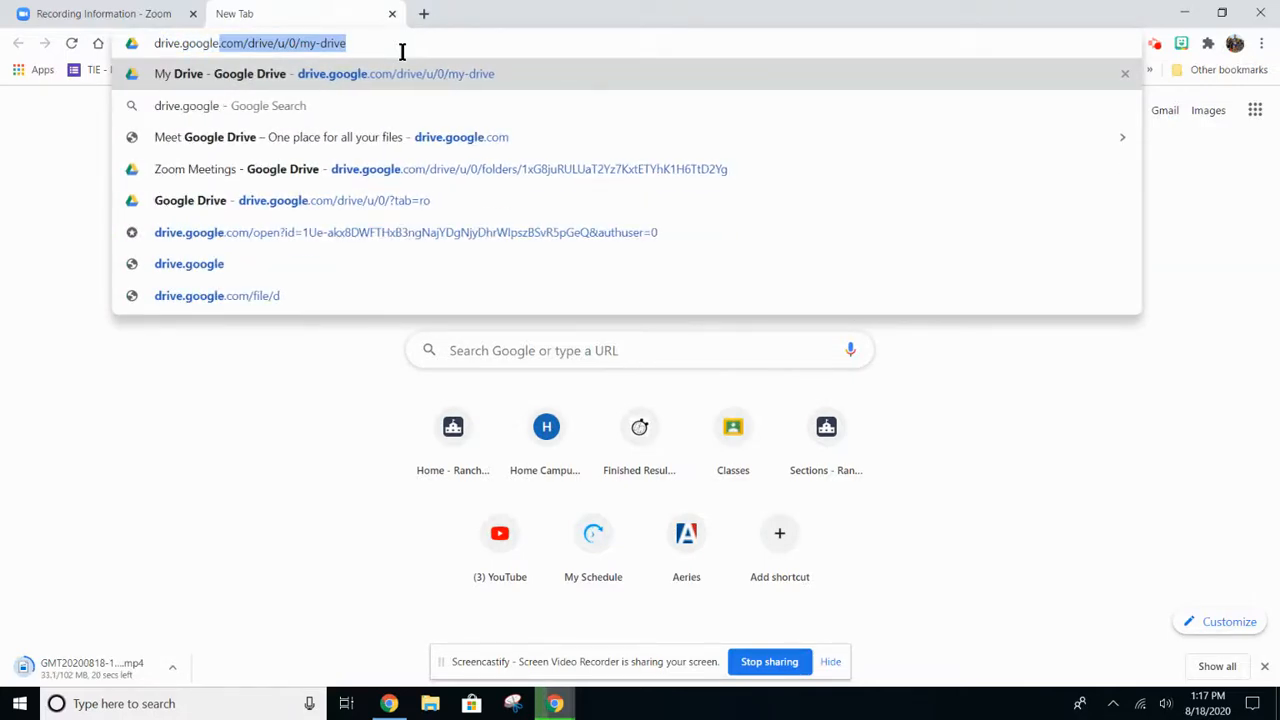
key("Return")
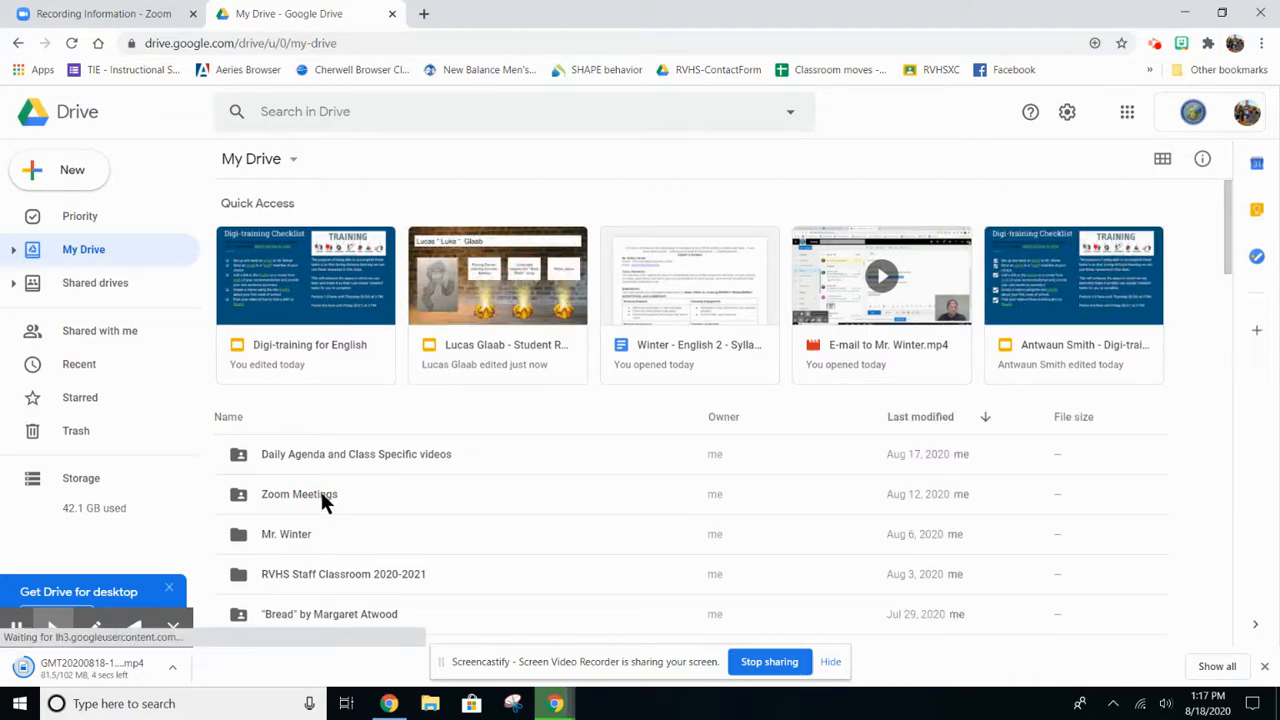
double_click(330, 497)
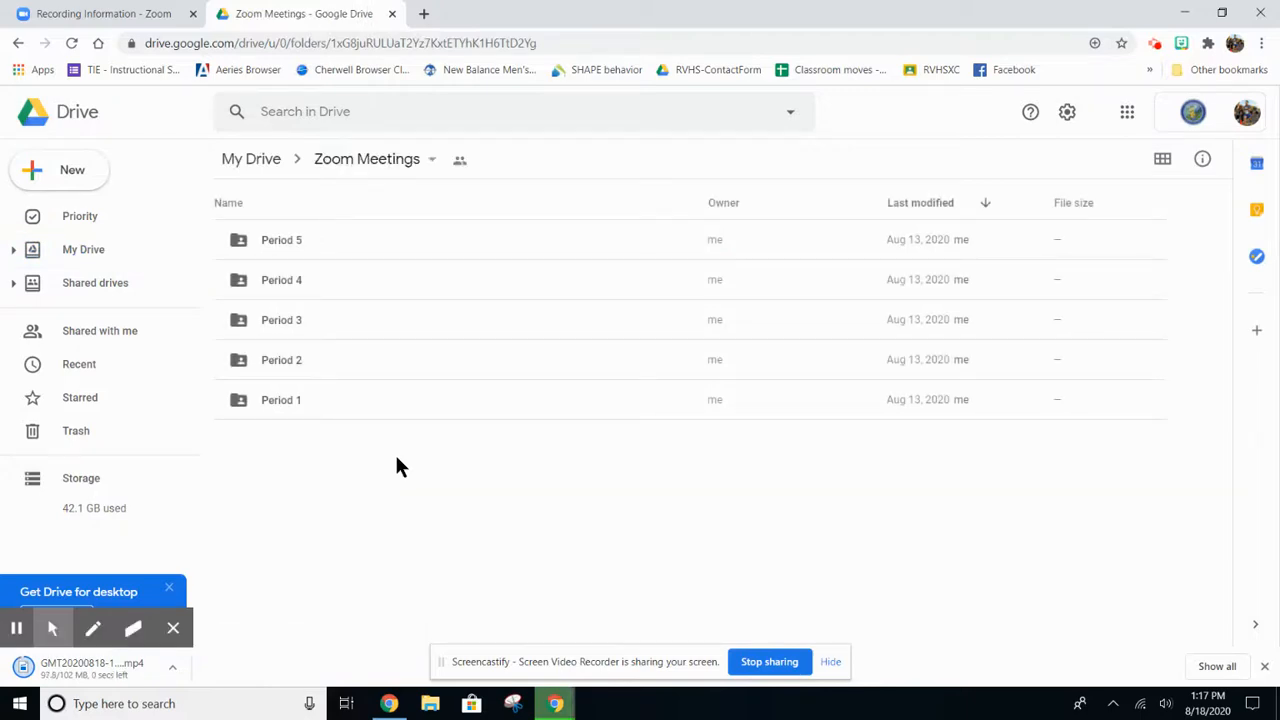
double_click(277, 245)
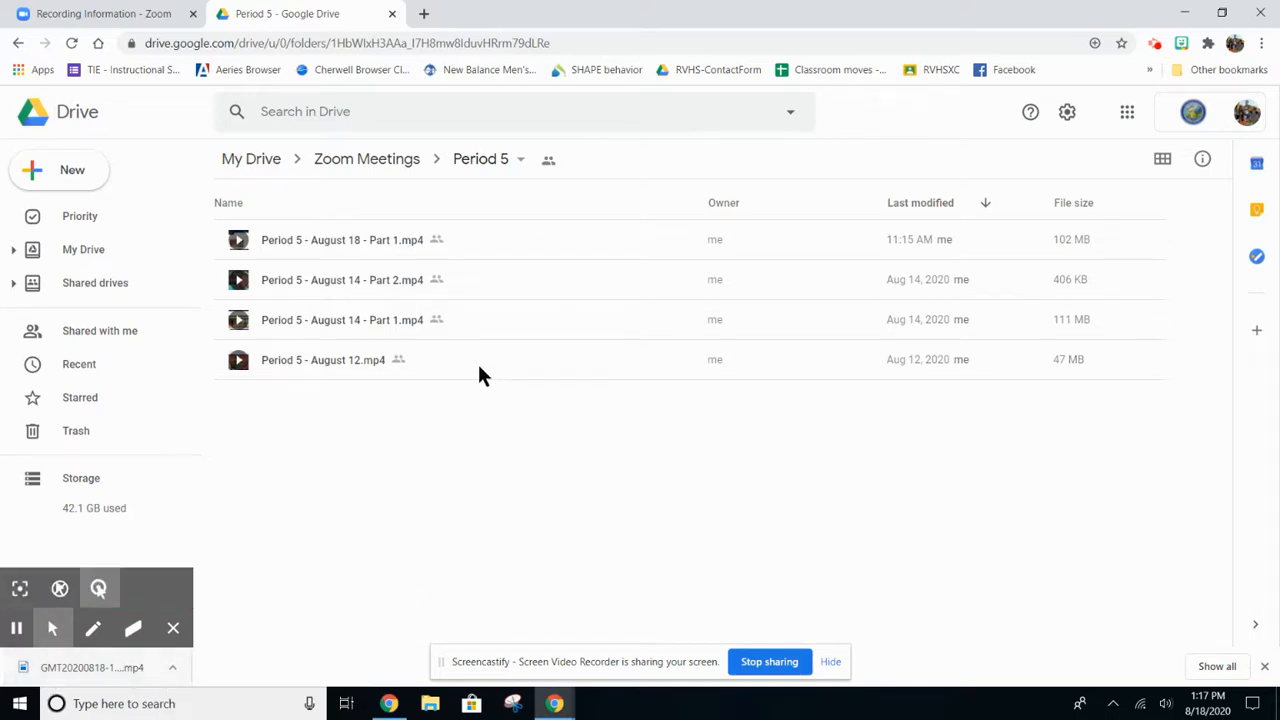
Start uploading the downloaded 10:06 AM recording to the Period 5 folder, and cancel the upload.
left_click_drag(94, 672, 500, 520)
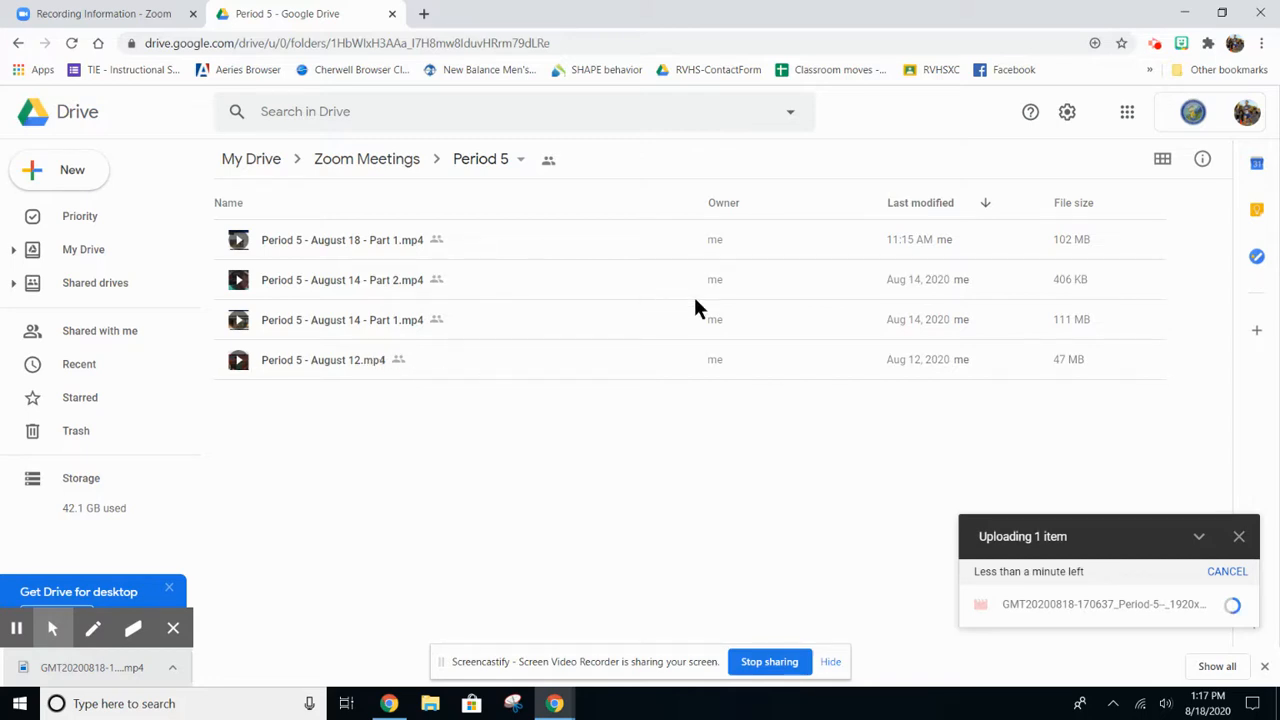
left_click(1230, 571)
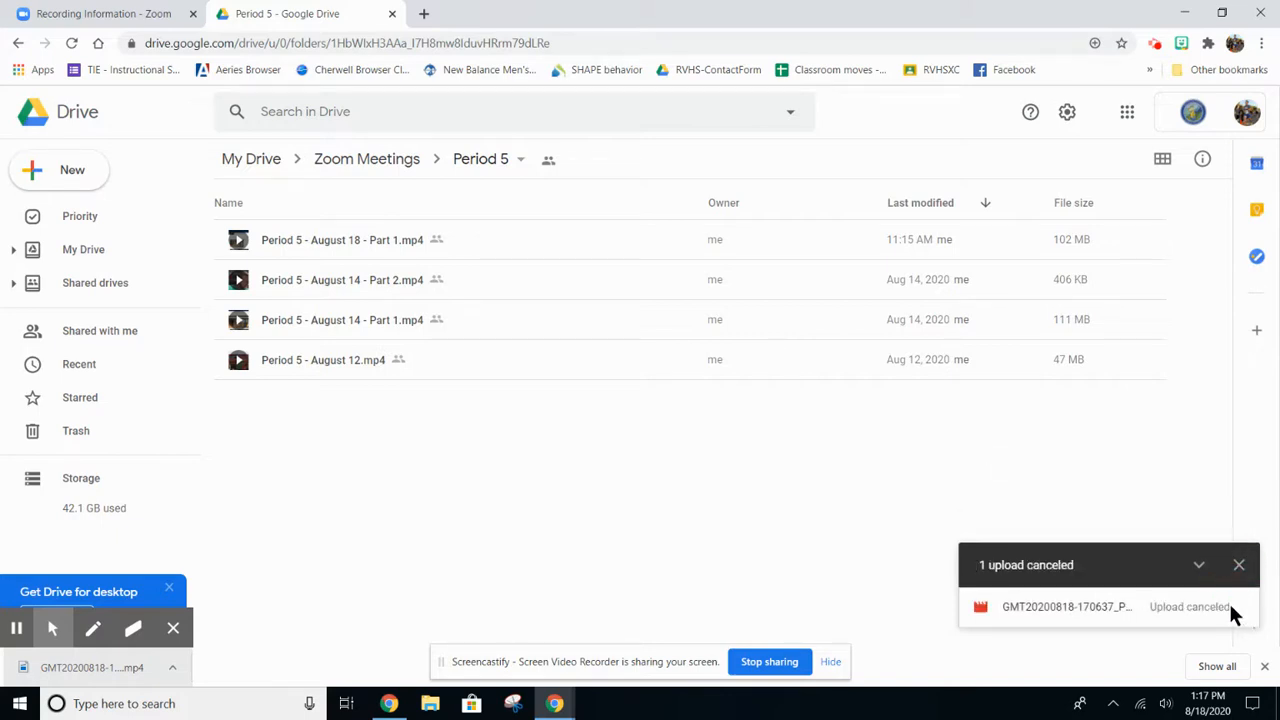
left_click(1239, 565)
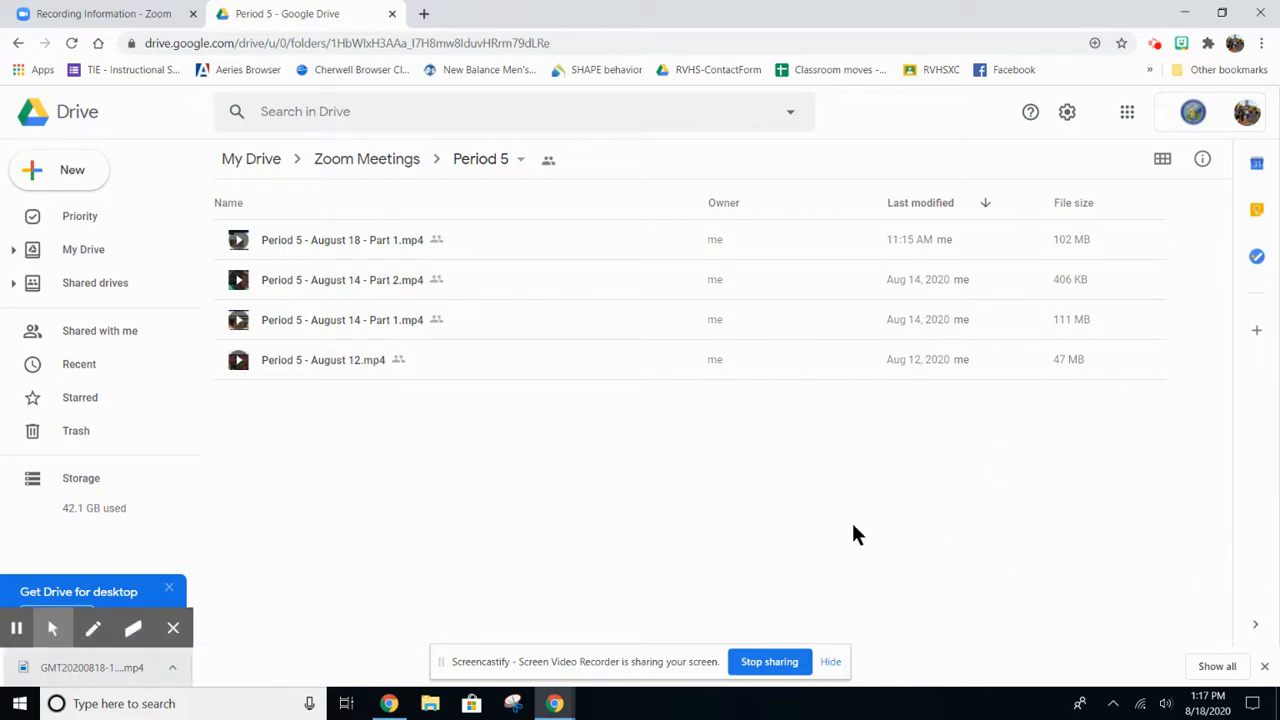
Return to the Zoom cloud recordings and download both files of the Period 5 recording from 11:32 AM.
left_click(108, 16)
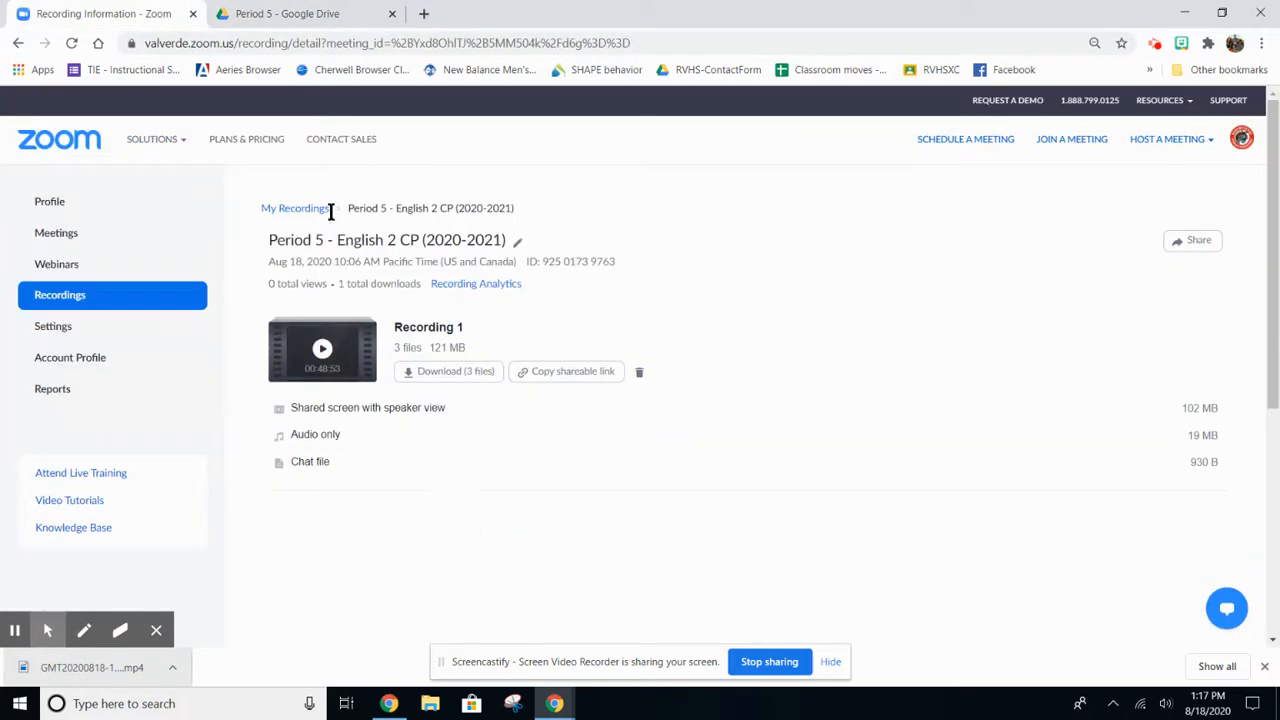
left_click(295, 210)
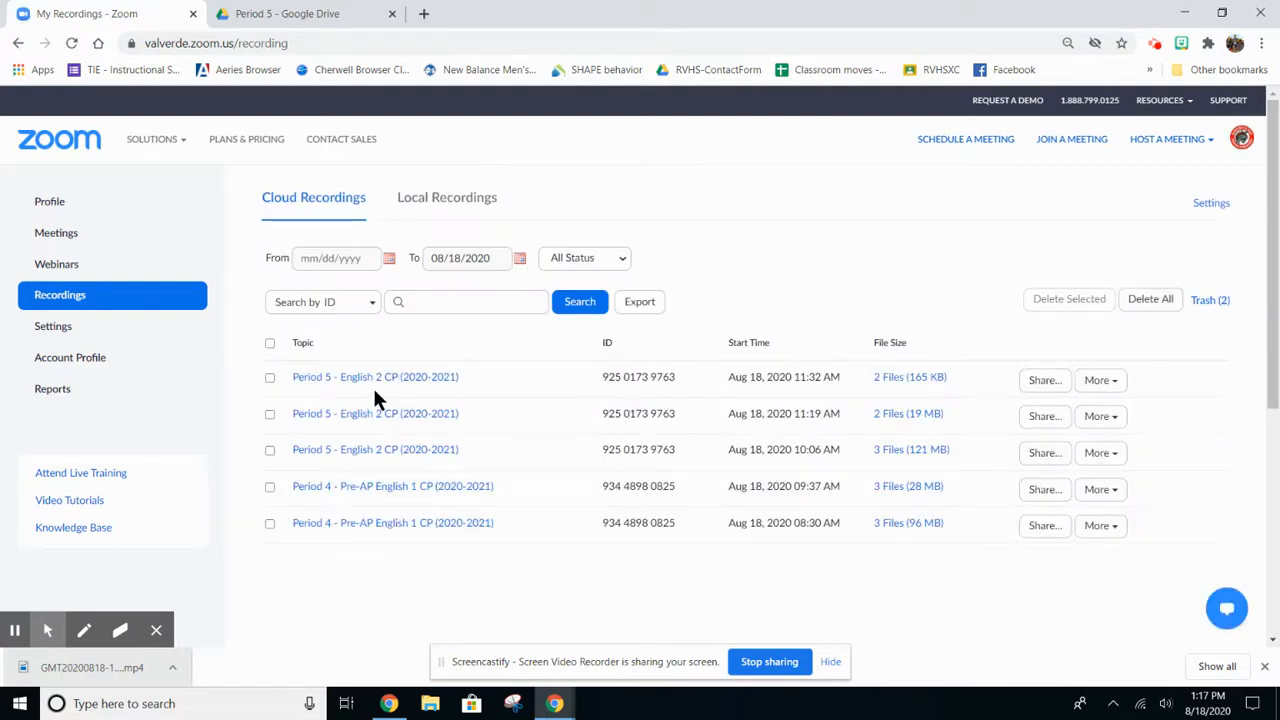
left_click(915, 380)
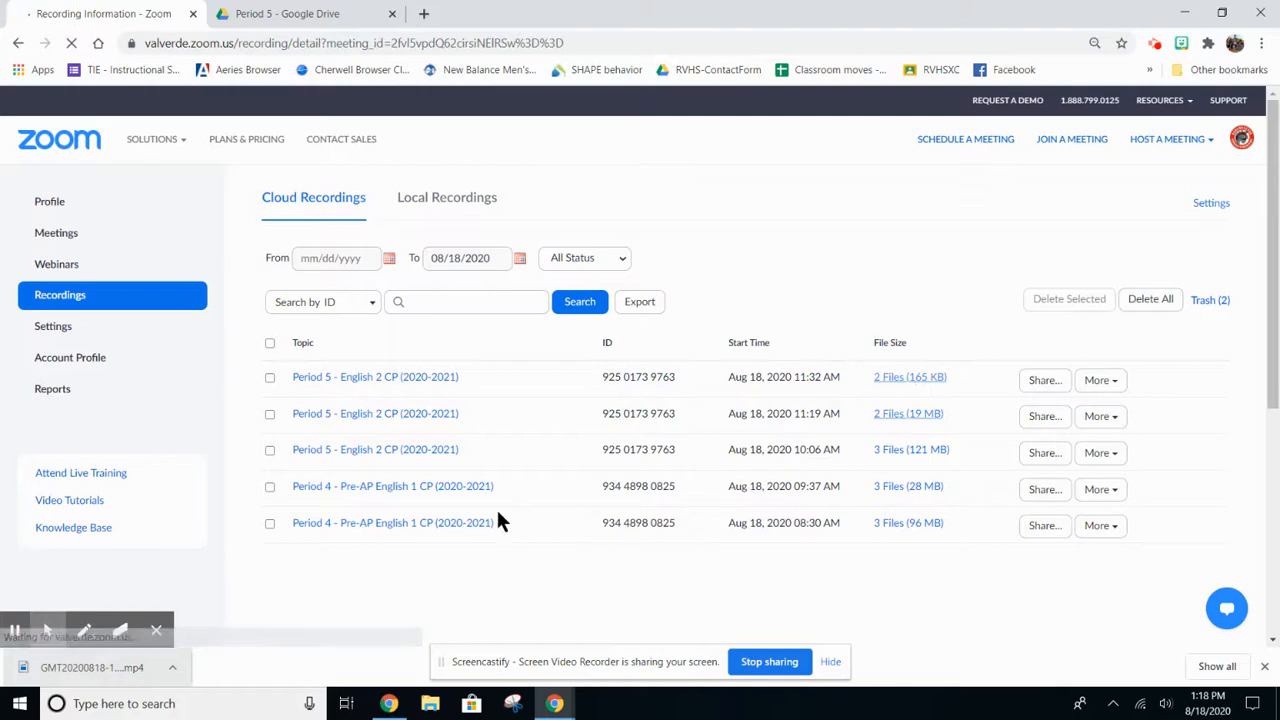
left_click(438, 380)
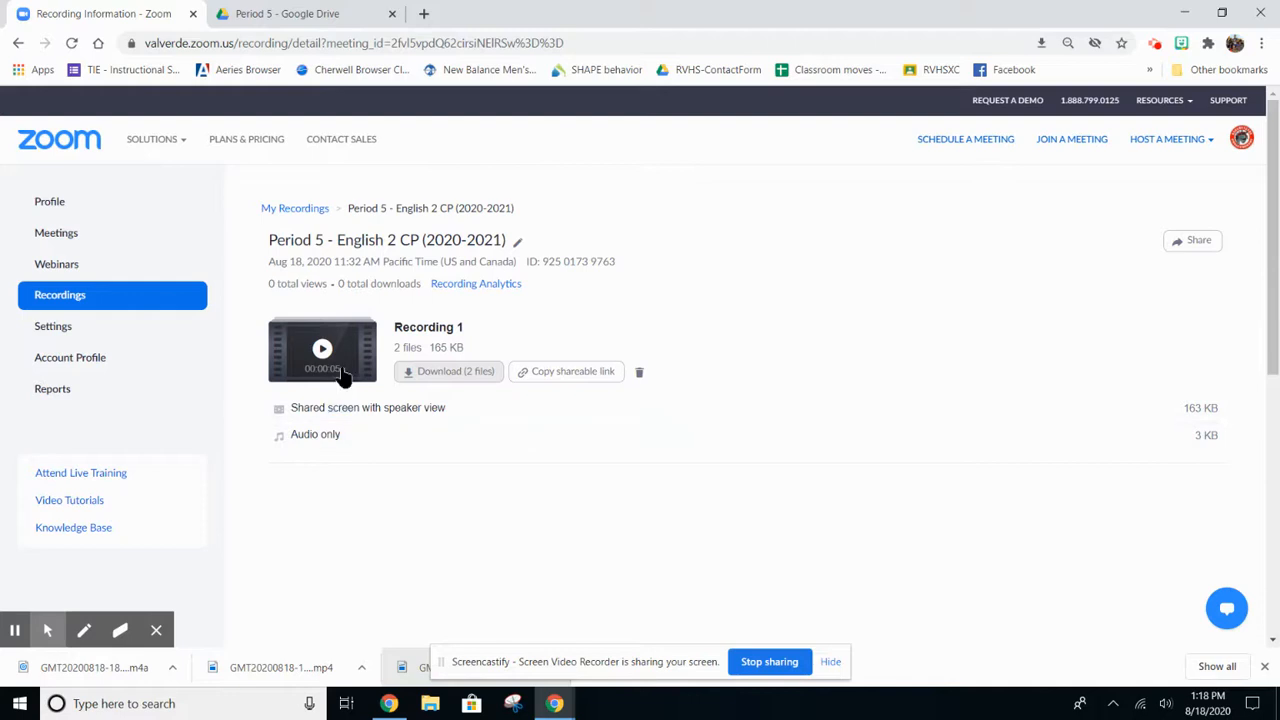
left_click(288, 22)
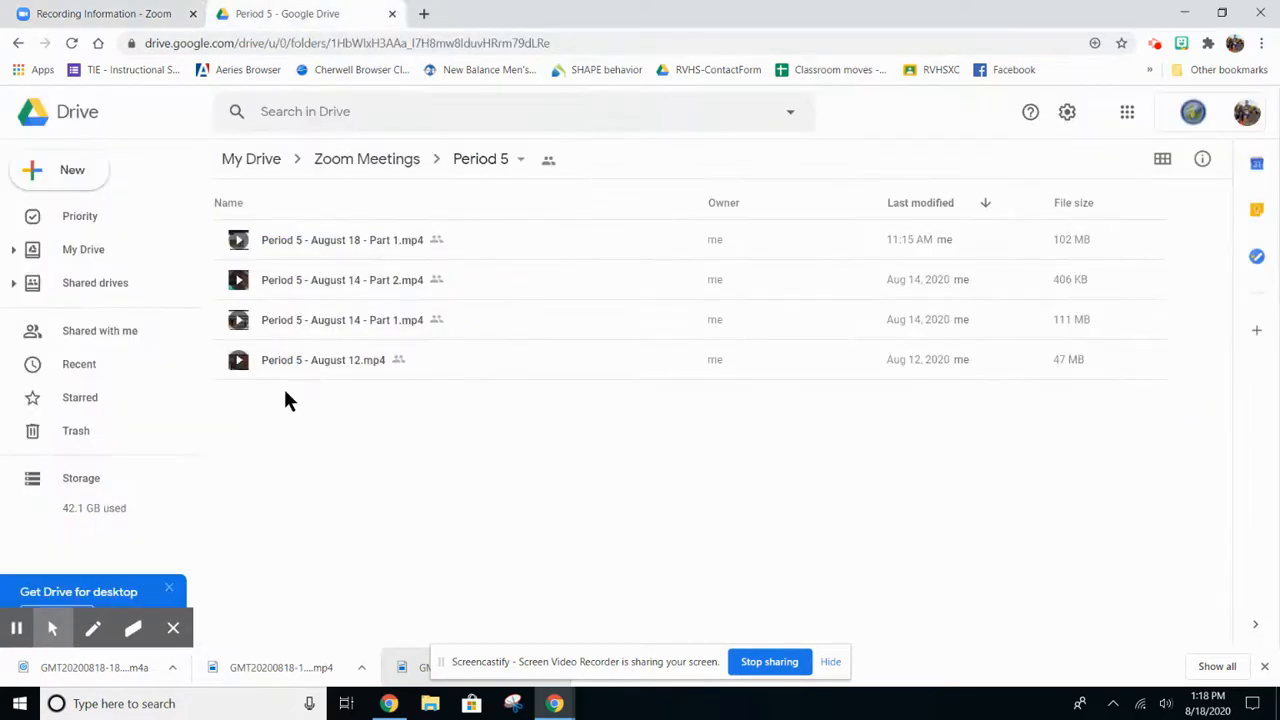
left_click_drag(253, 675, 410, 480)
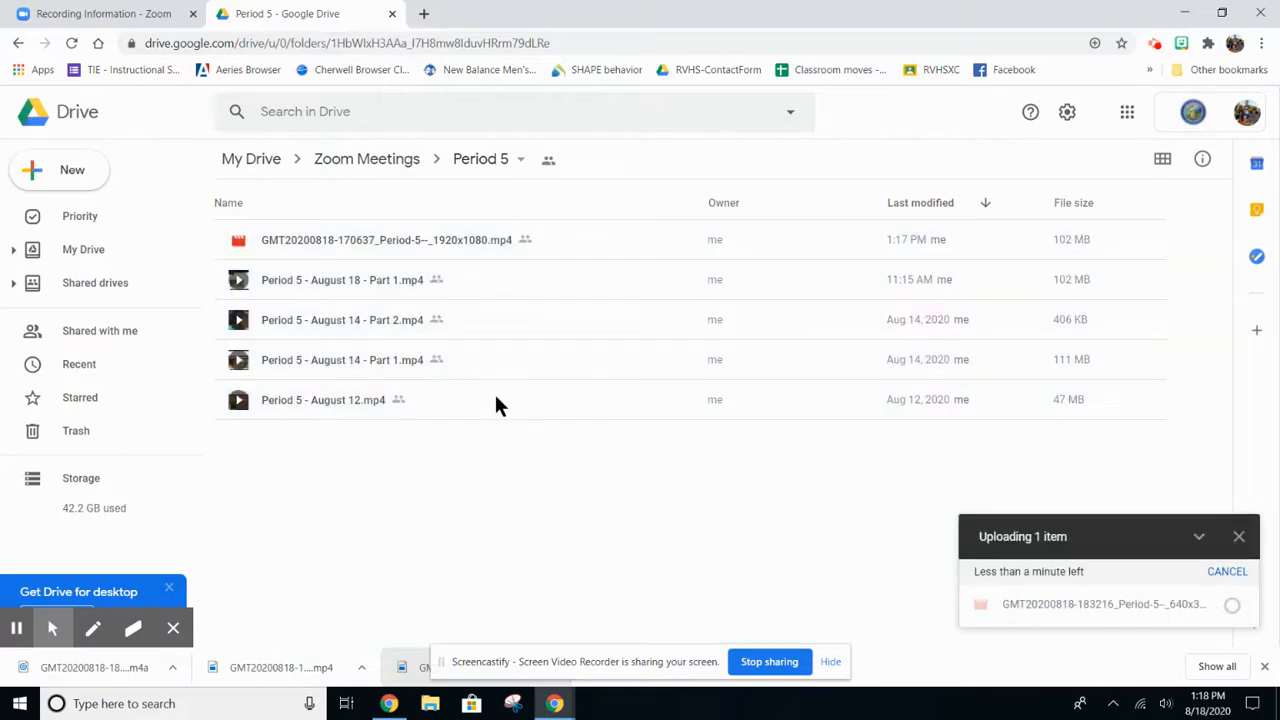
left_click(360, 240)
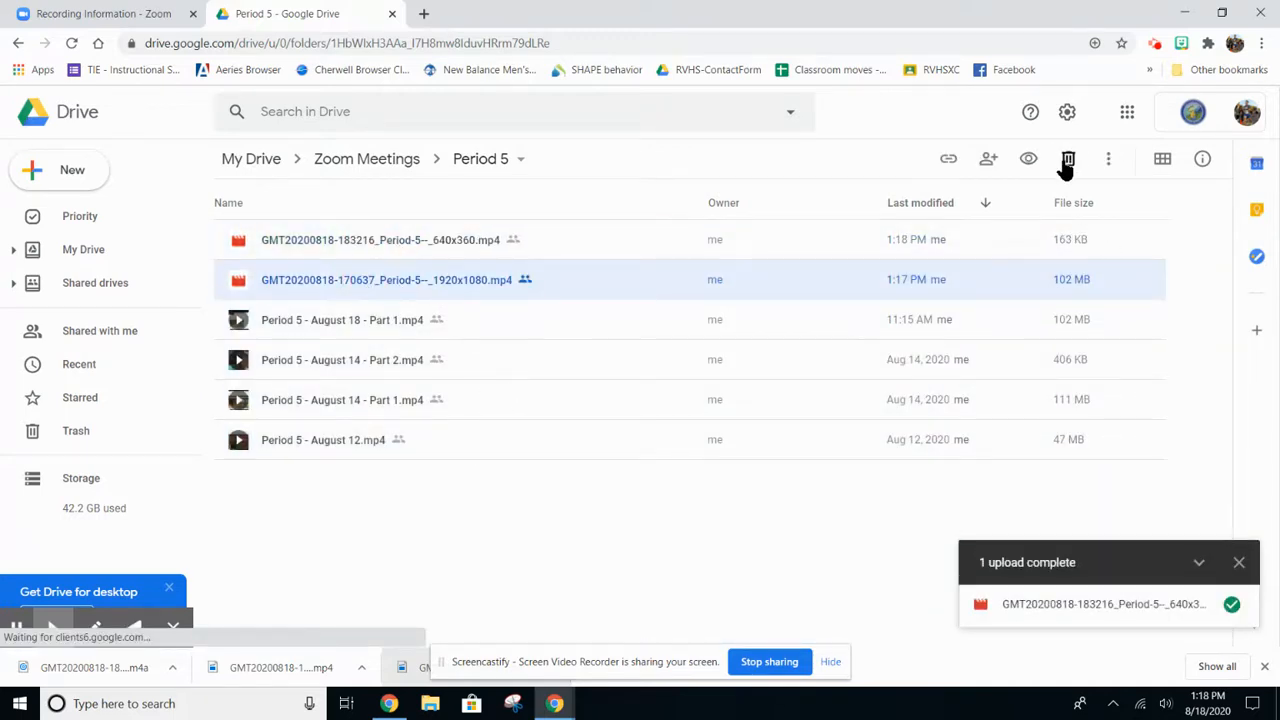
left_click(1067, 161)
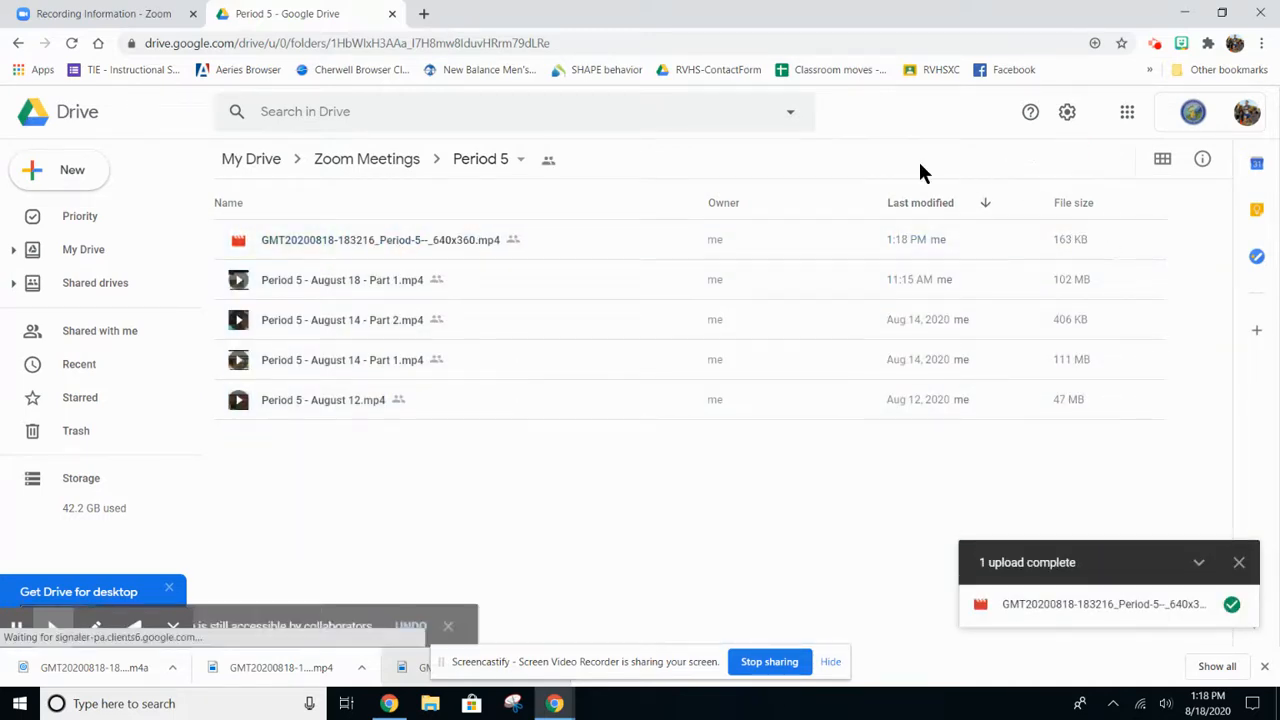
left_click(404, 249)
right_click(421, 244)
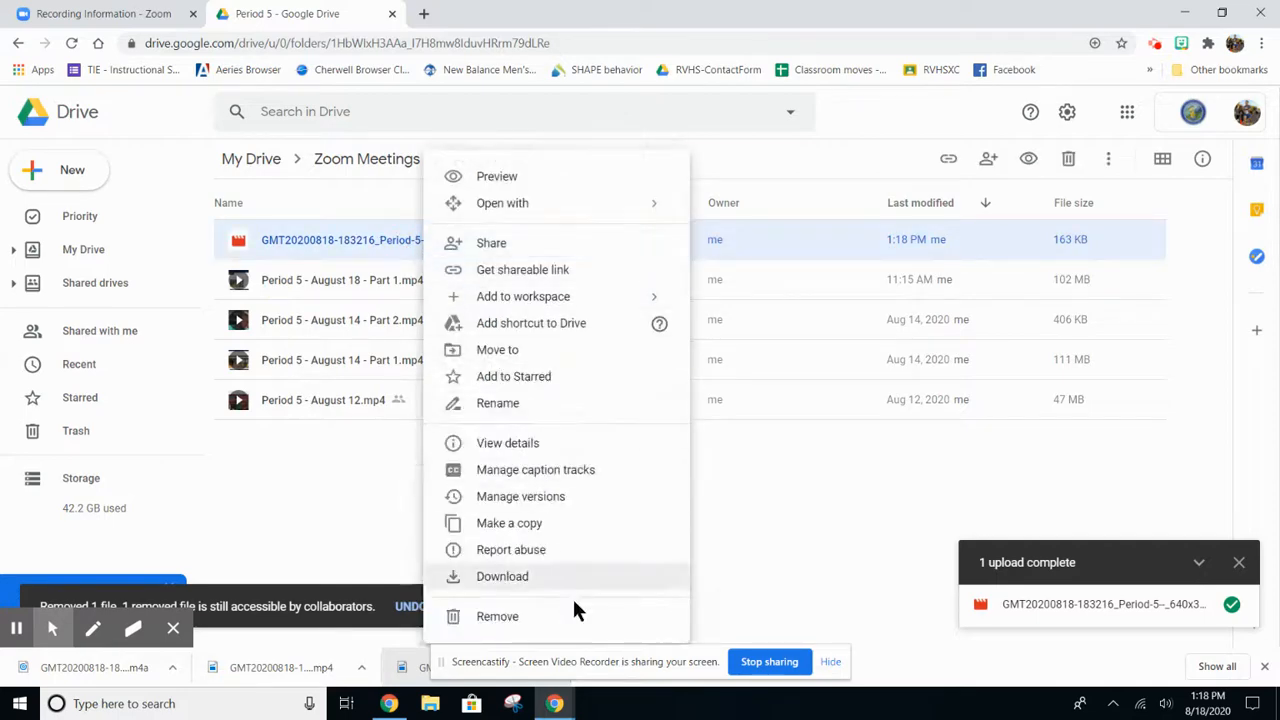
left_click(520, 404)
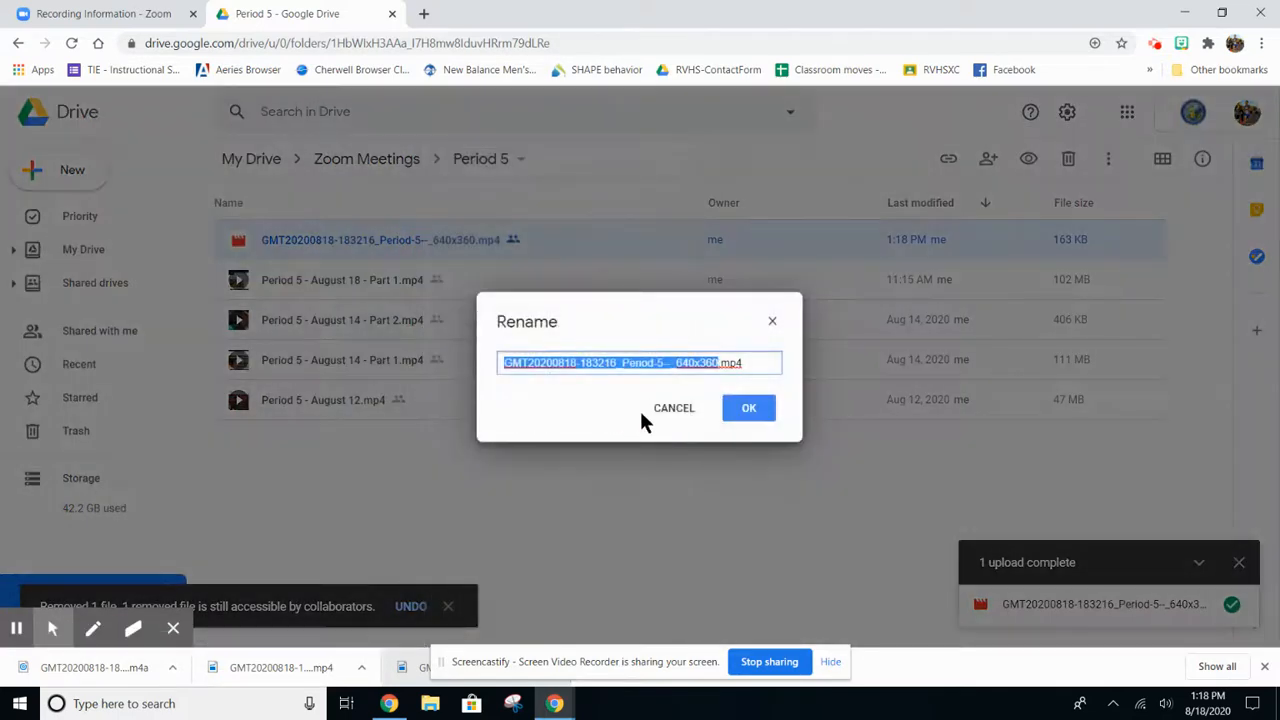
type("Pe")
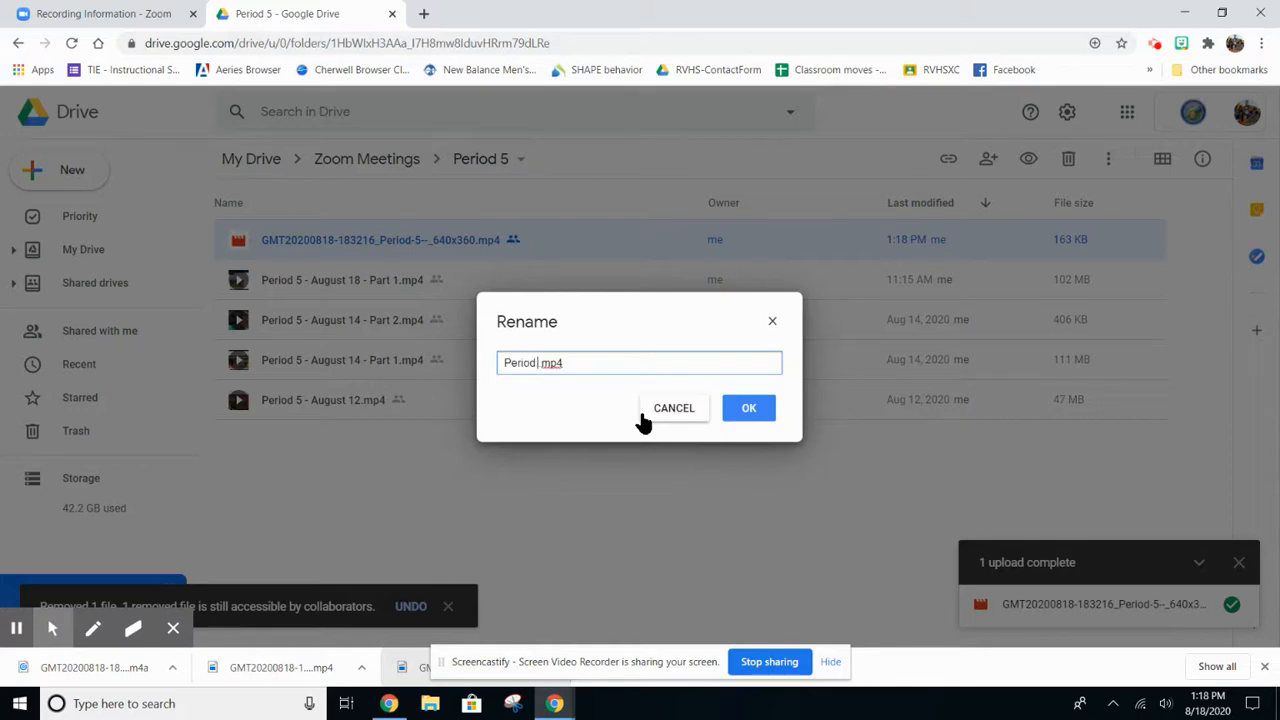
type("riod 5 - August 18 - Part 2")
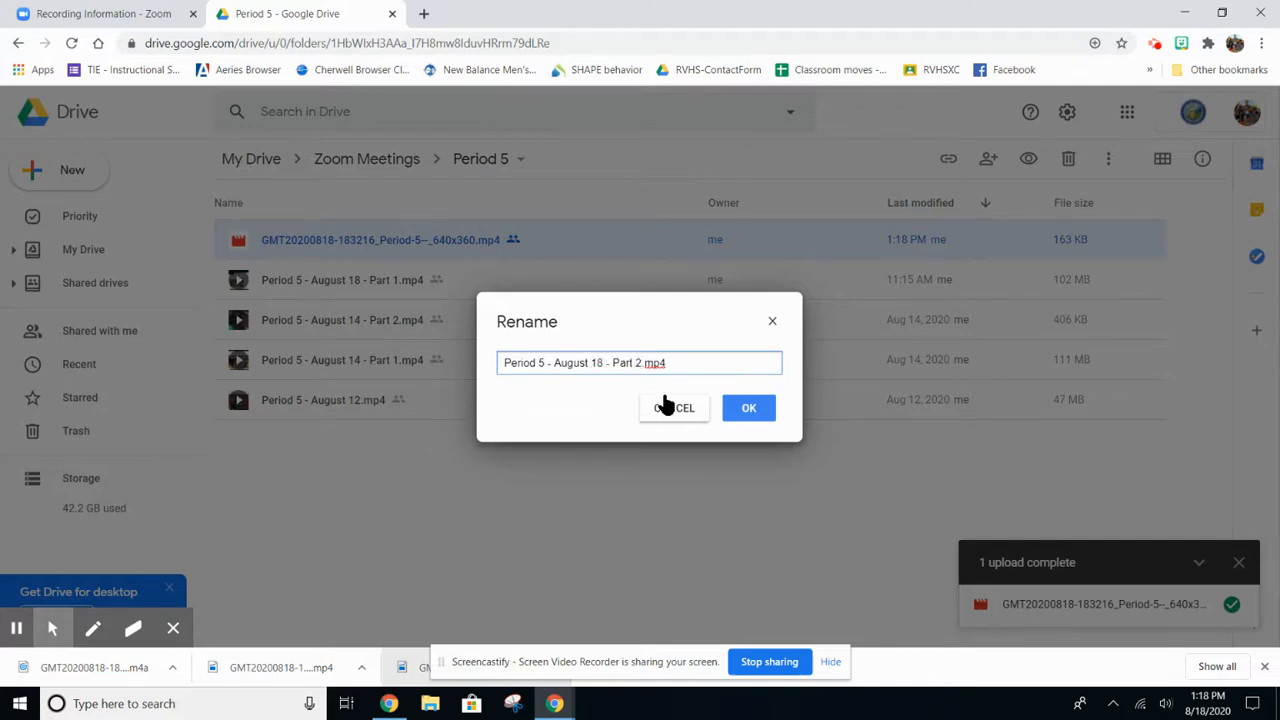
left_click(758, 409)
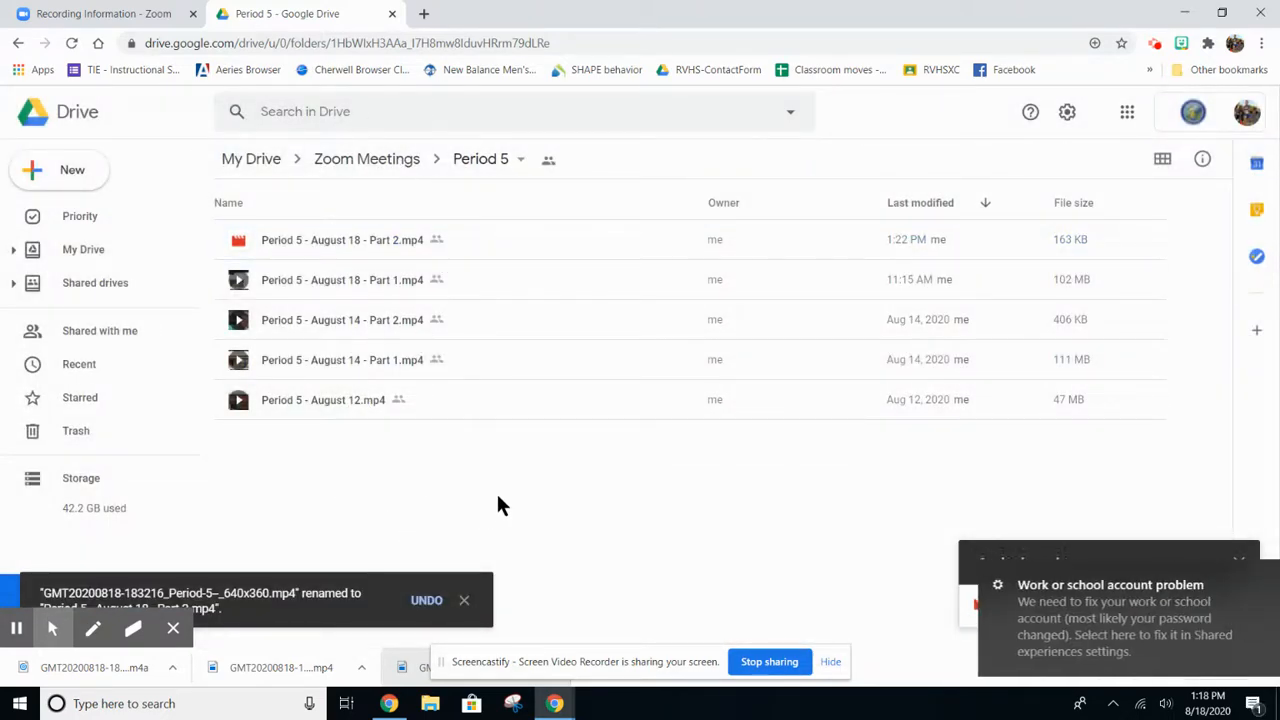
left_click(1254, 575)
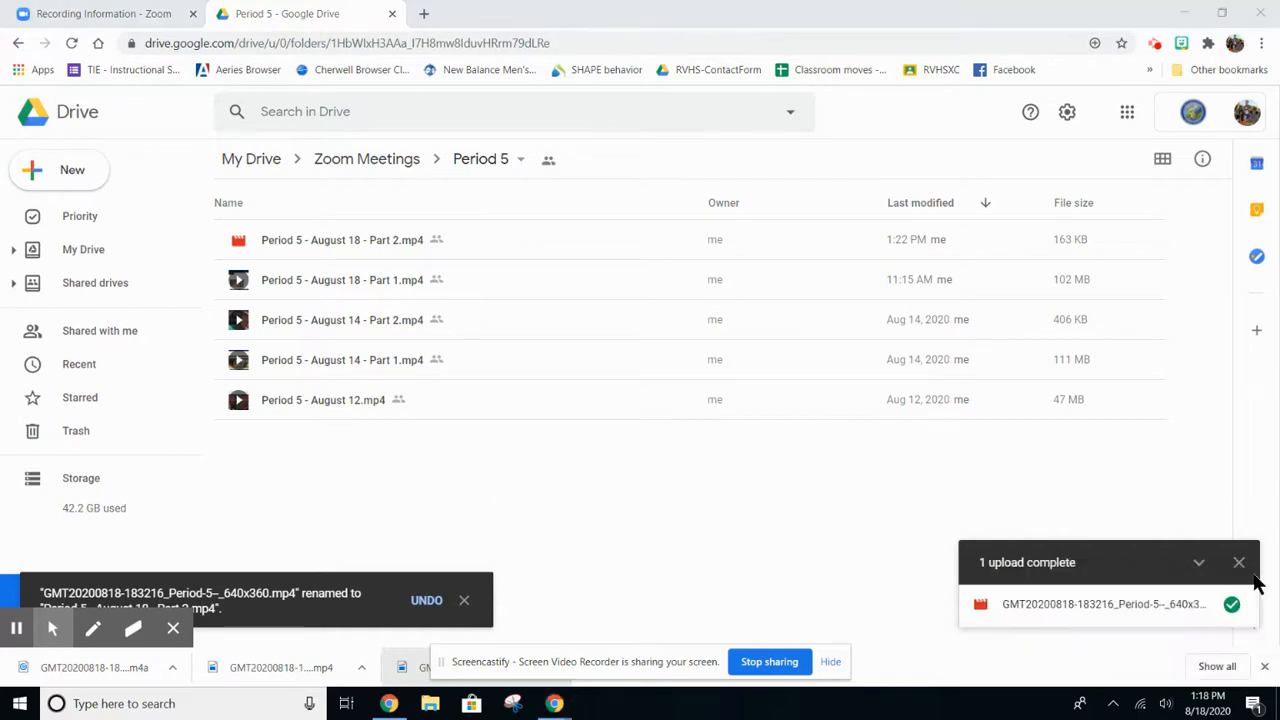
left_click(1237, 563)
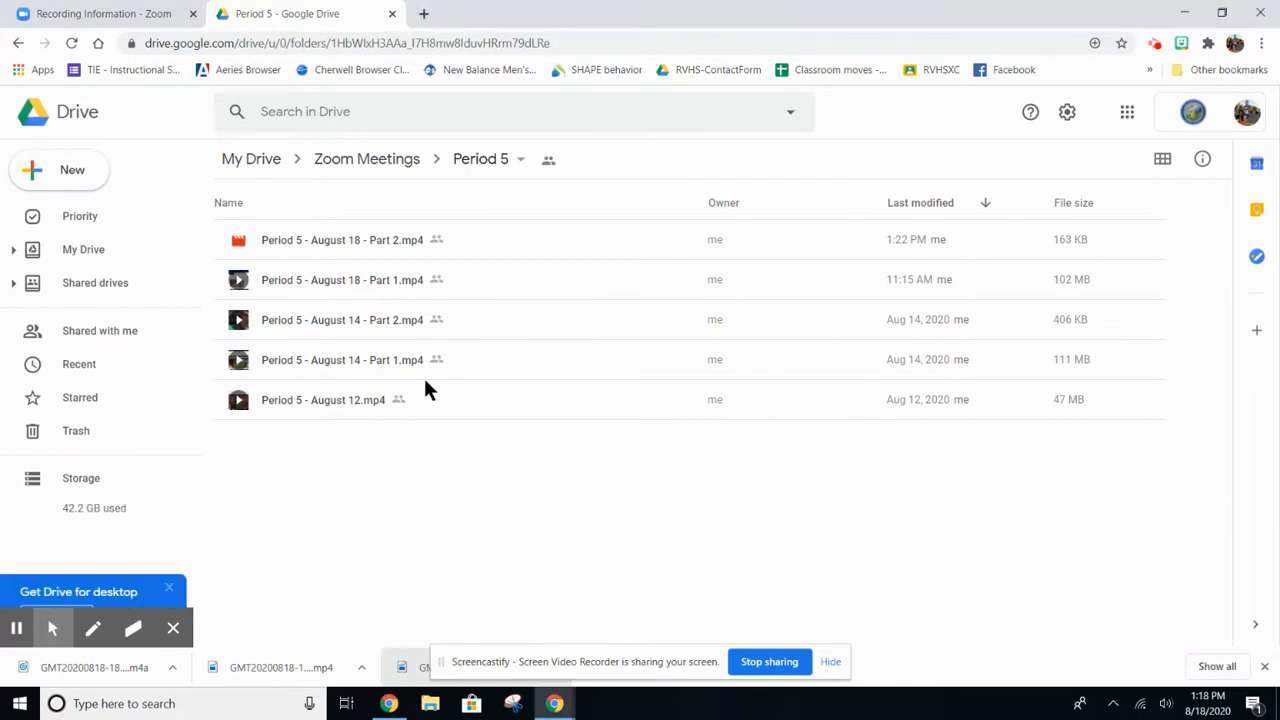
Switch to Google Classroom in a new tab and open the "Period 5 - English 2 CP (2020-2021)" class.
left_click(424, 14)
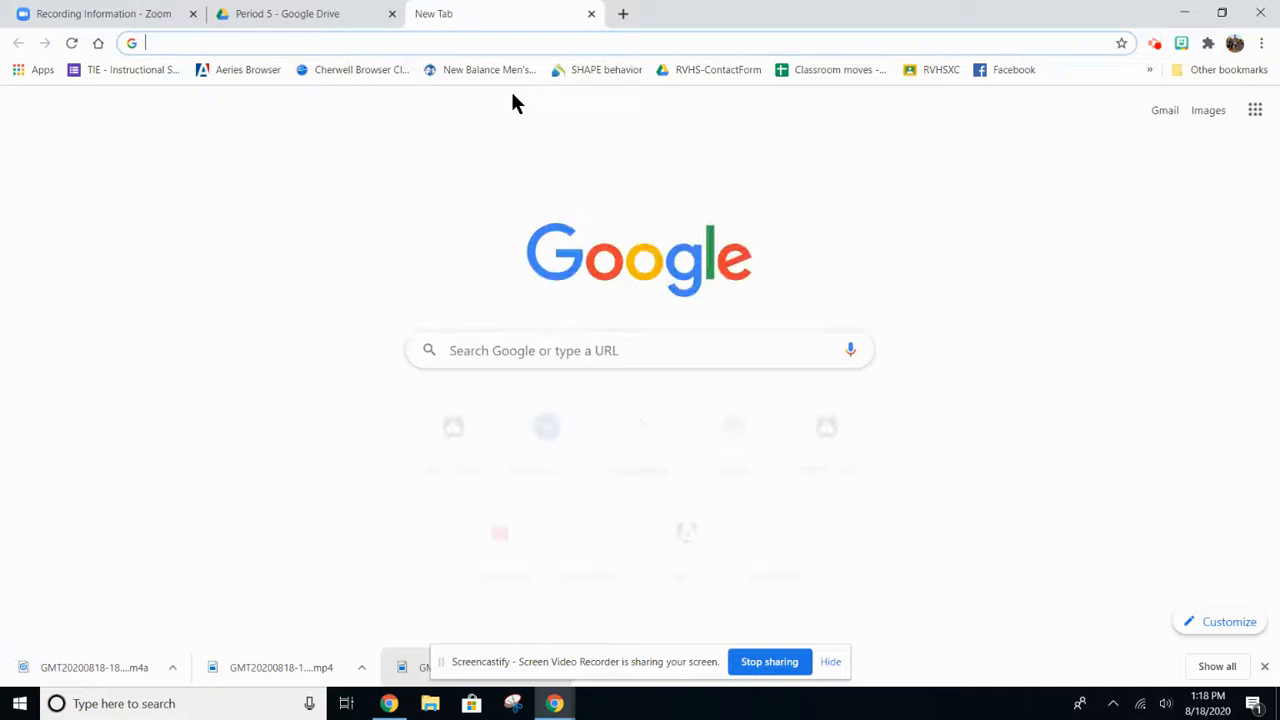
type("class")
left_click(388, 75)
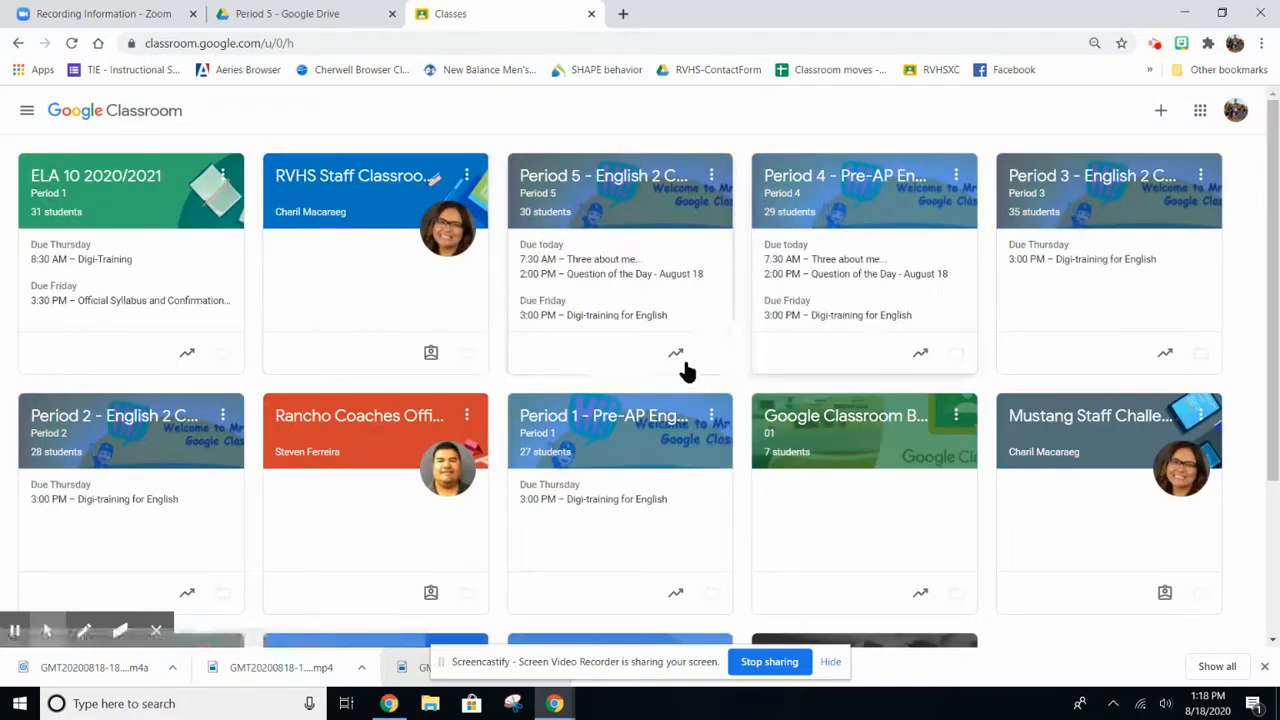
left_click(626, 189)
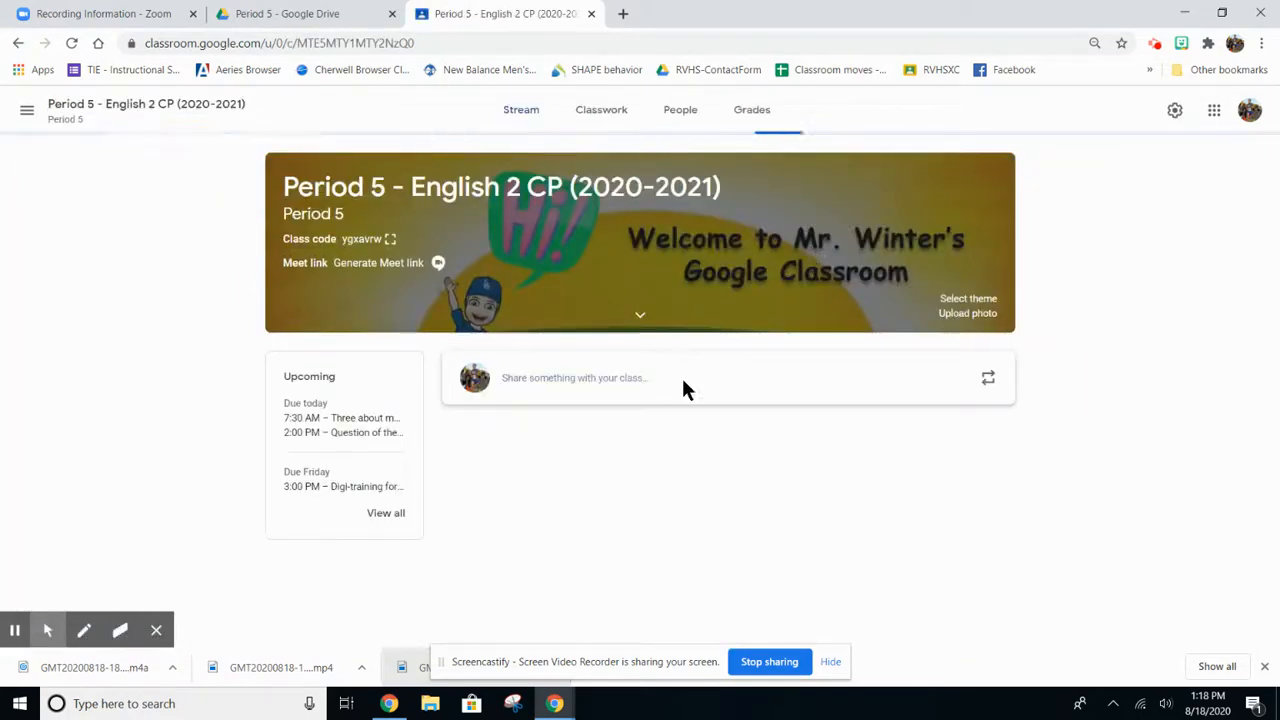
Open the "Zoom Meeting Link and Expectations" material from the class stream and view its attached recordings folder.
scroll(603, 506, "down", 5)
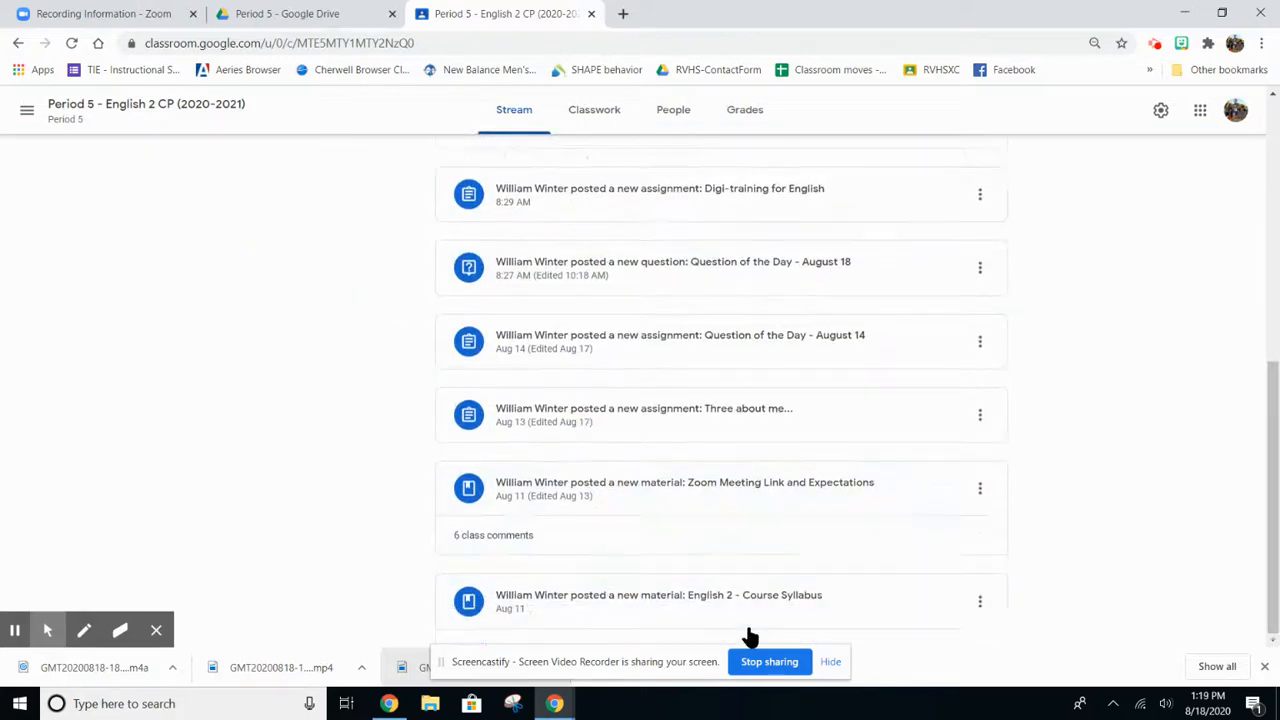
left_click(771, 489)
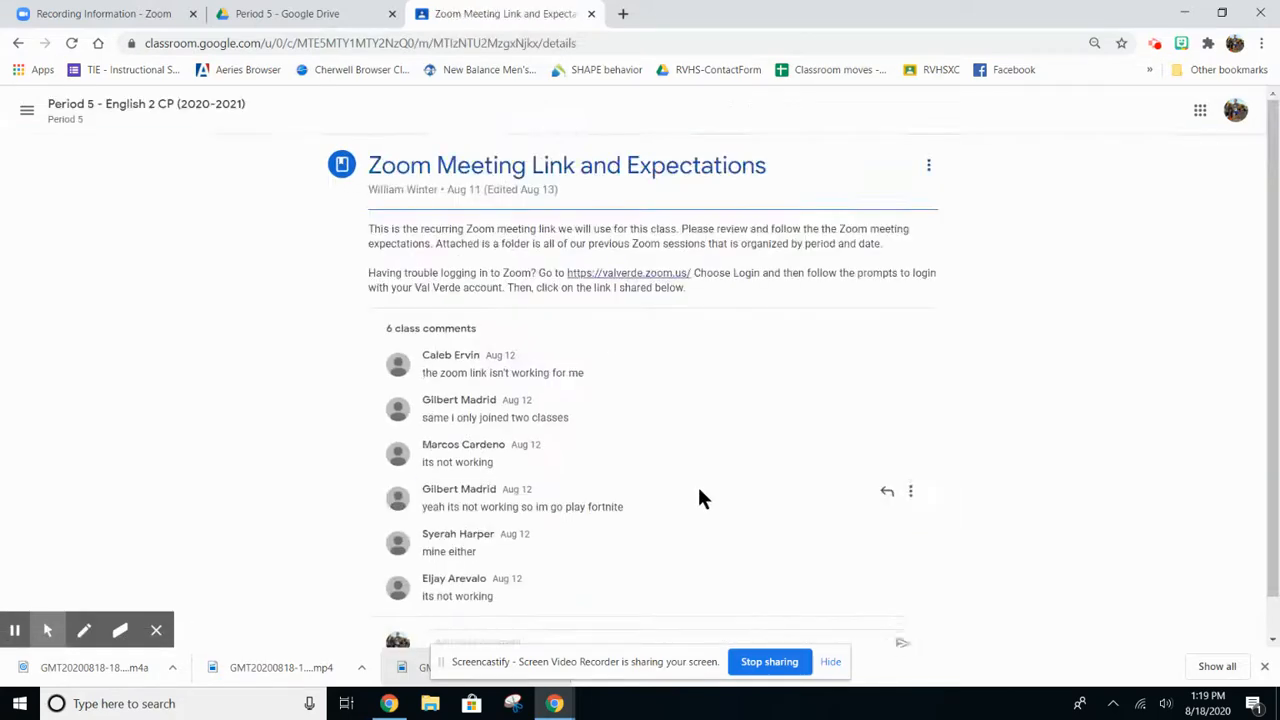
left_click(482, 390)
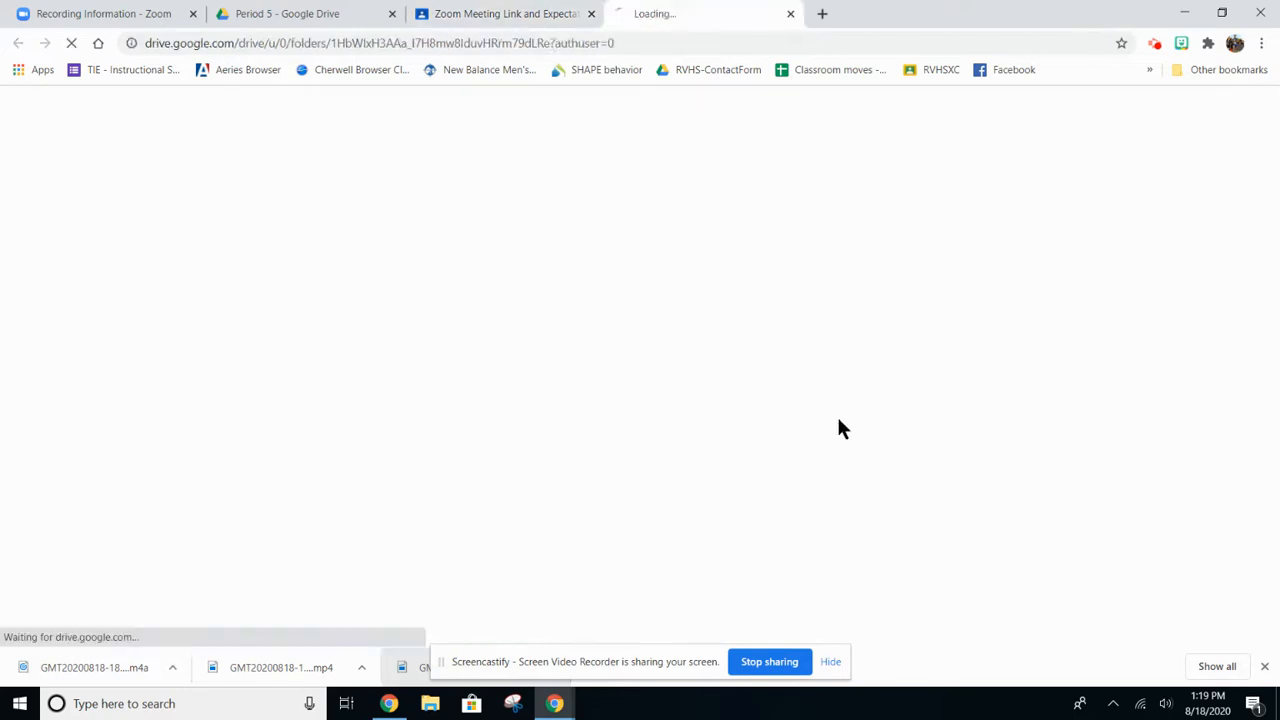
Review the Period 5 folder attachment in the Classroom material and its Drive contents, and close the opened folder.
left_click(491, 16)
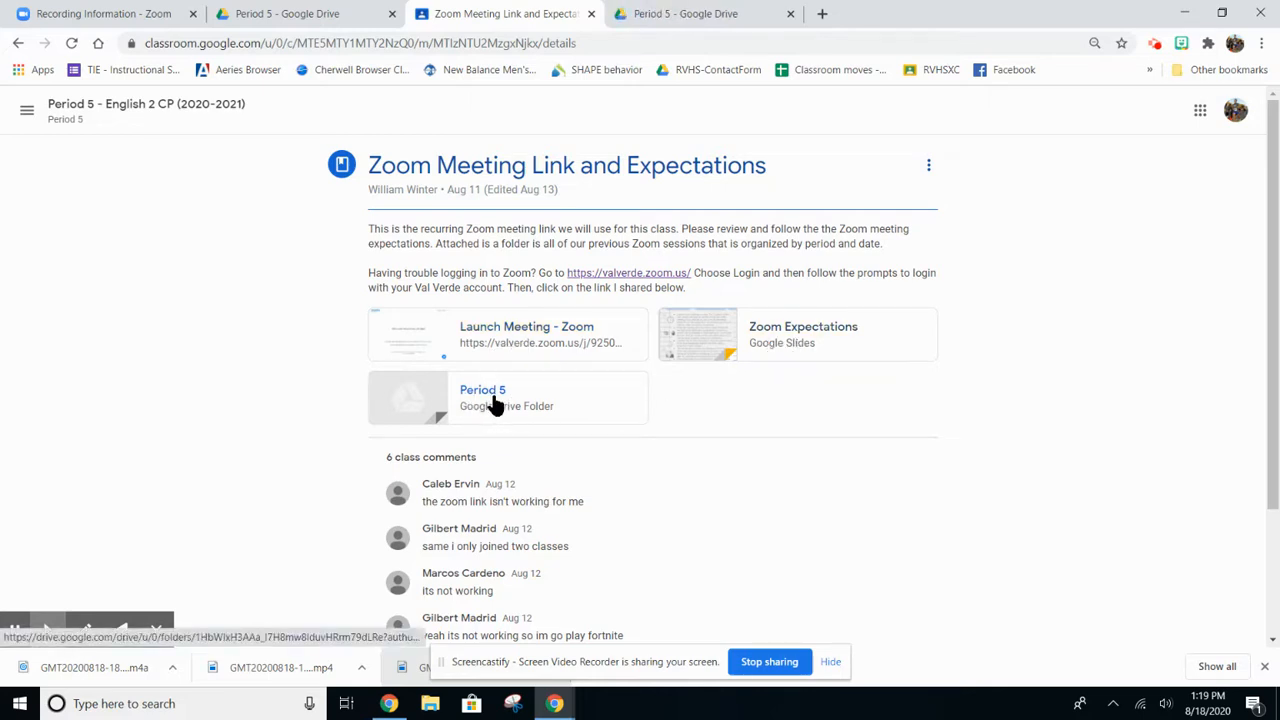
left_click(666, 13)
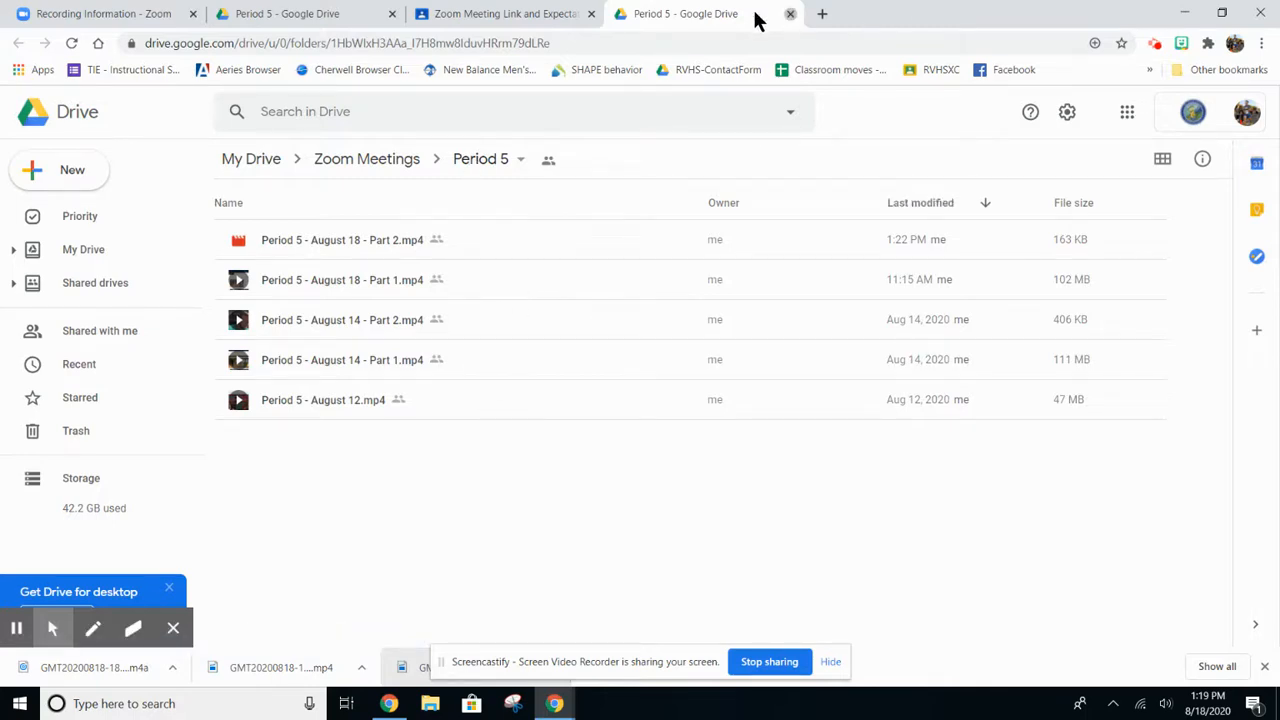
left_click(790, 13)
Switch to Zoom, open the account's meeting settings, and examine the Security, Schedule Meeting and In Meeting (Basic) options.
left_click(92, 13)
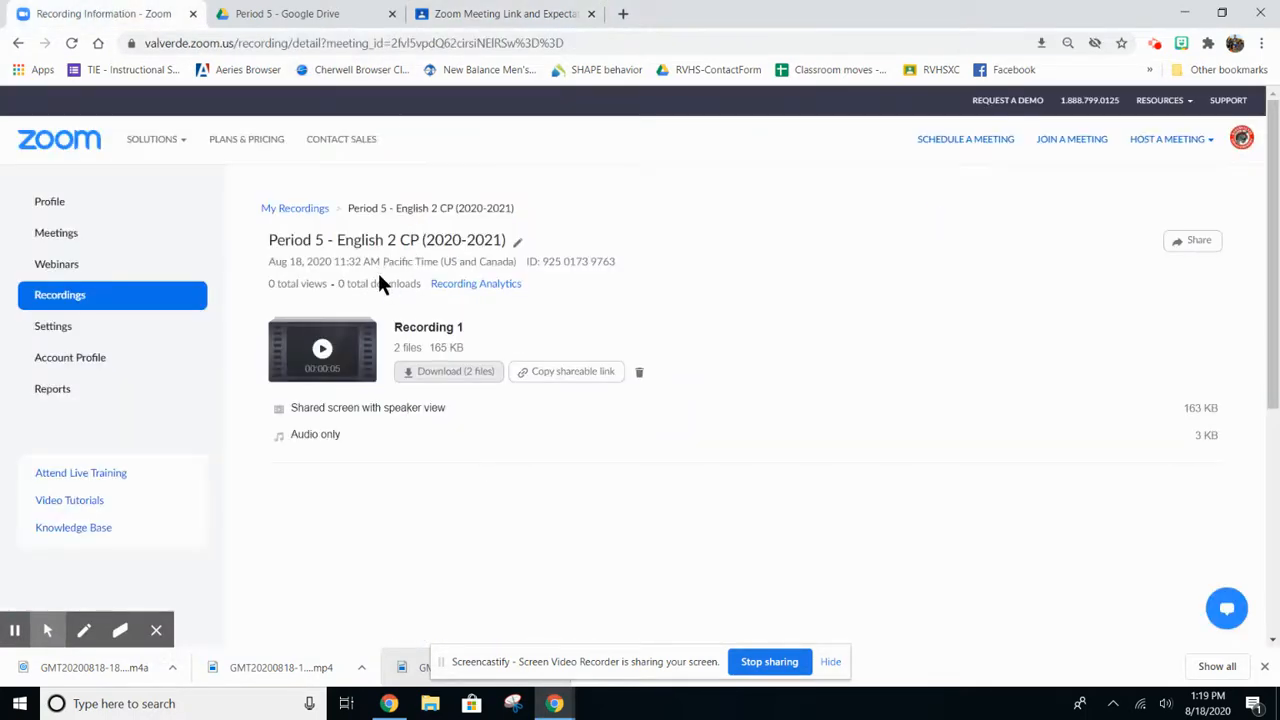
left_click(54, 329)
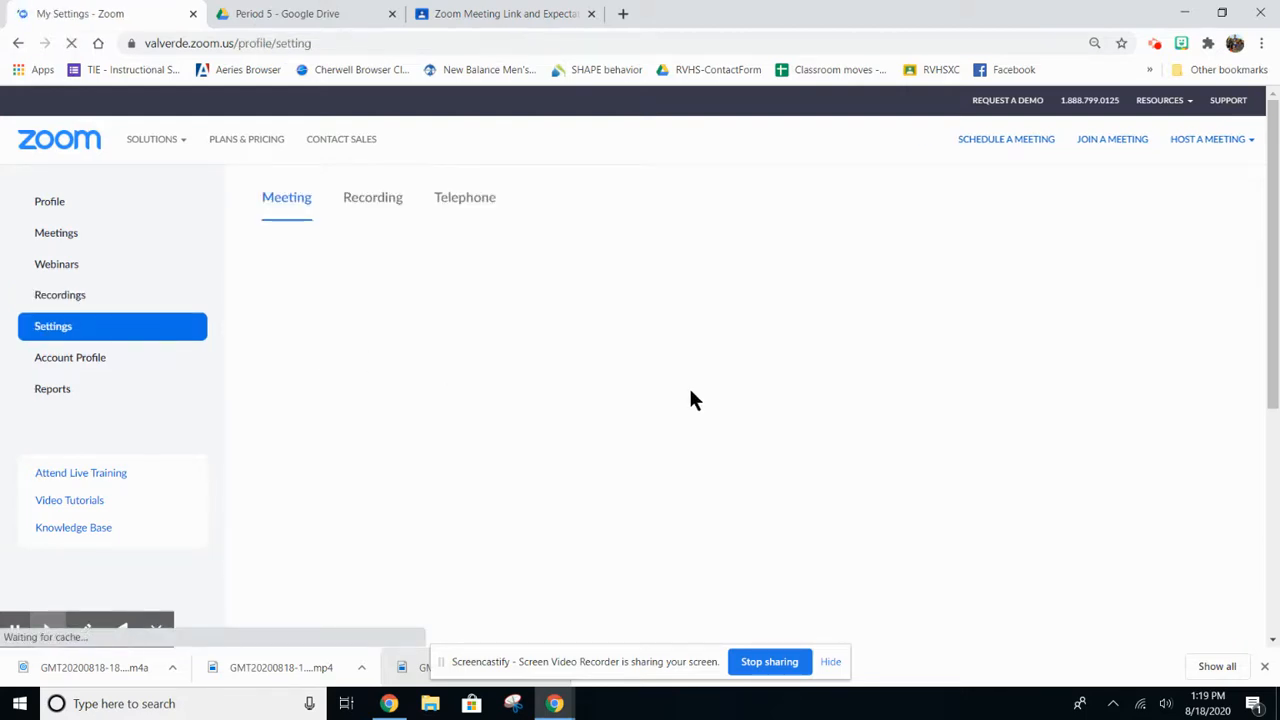
scroll(765, 350, "down", 1)
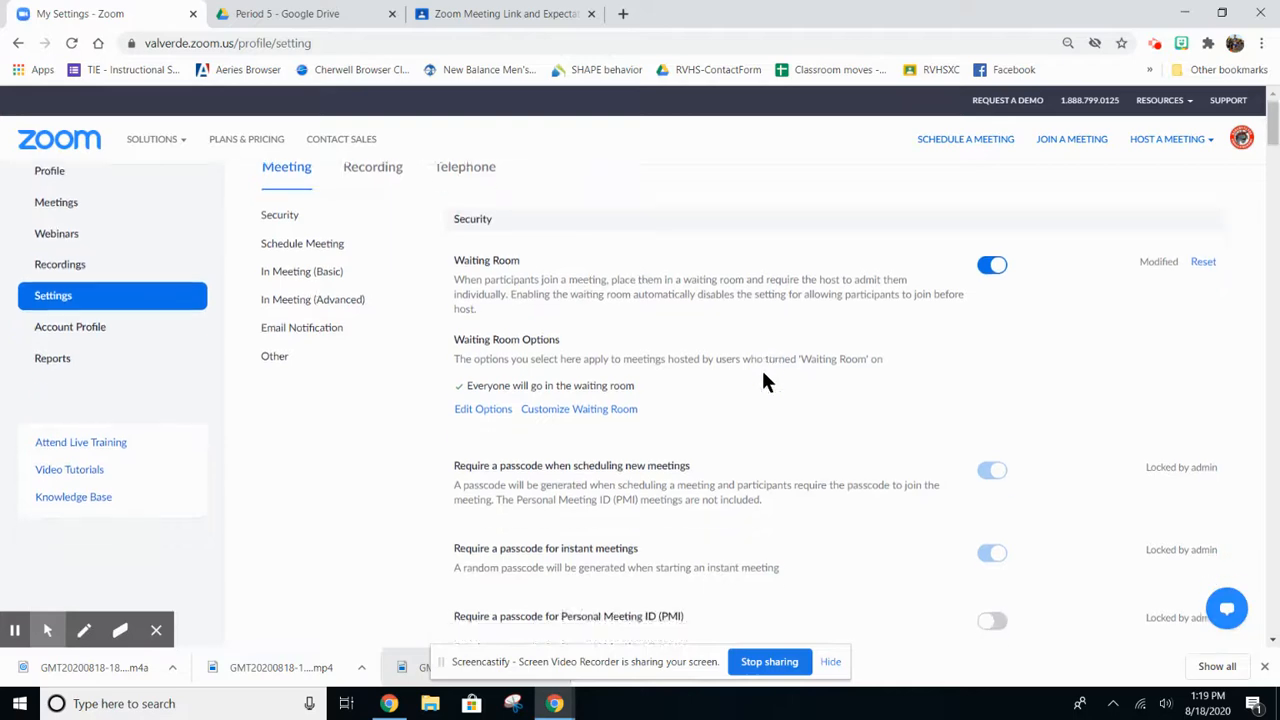
scroll(763, 381, "down", 12)
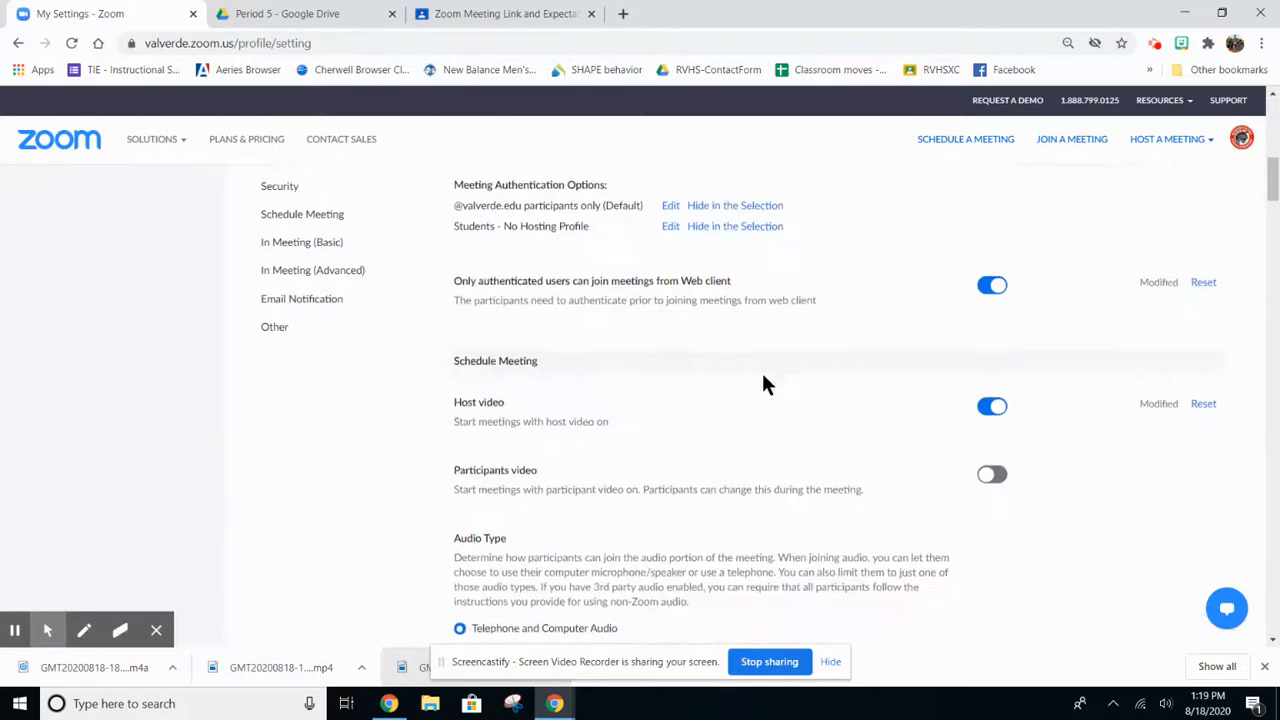
scroll(763, 383, "down", 10)
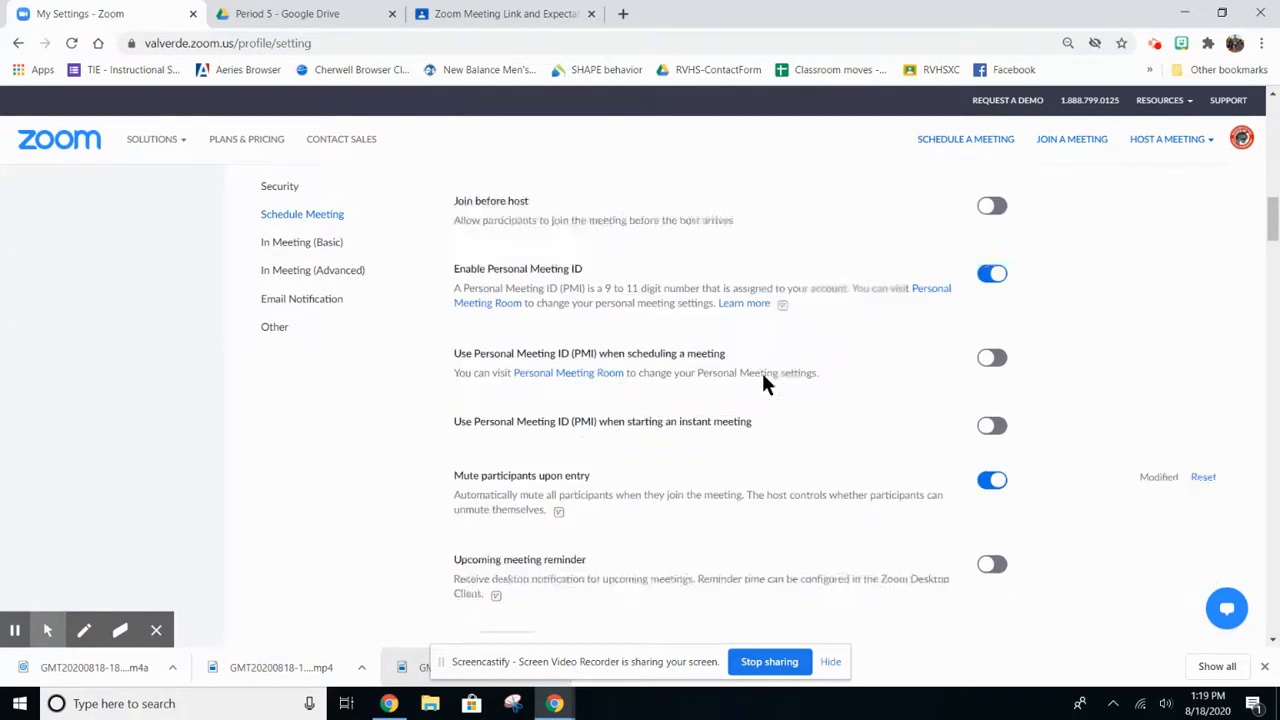
scroll(763, 383, "down", 12)
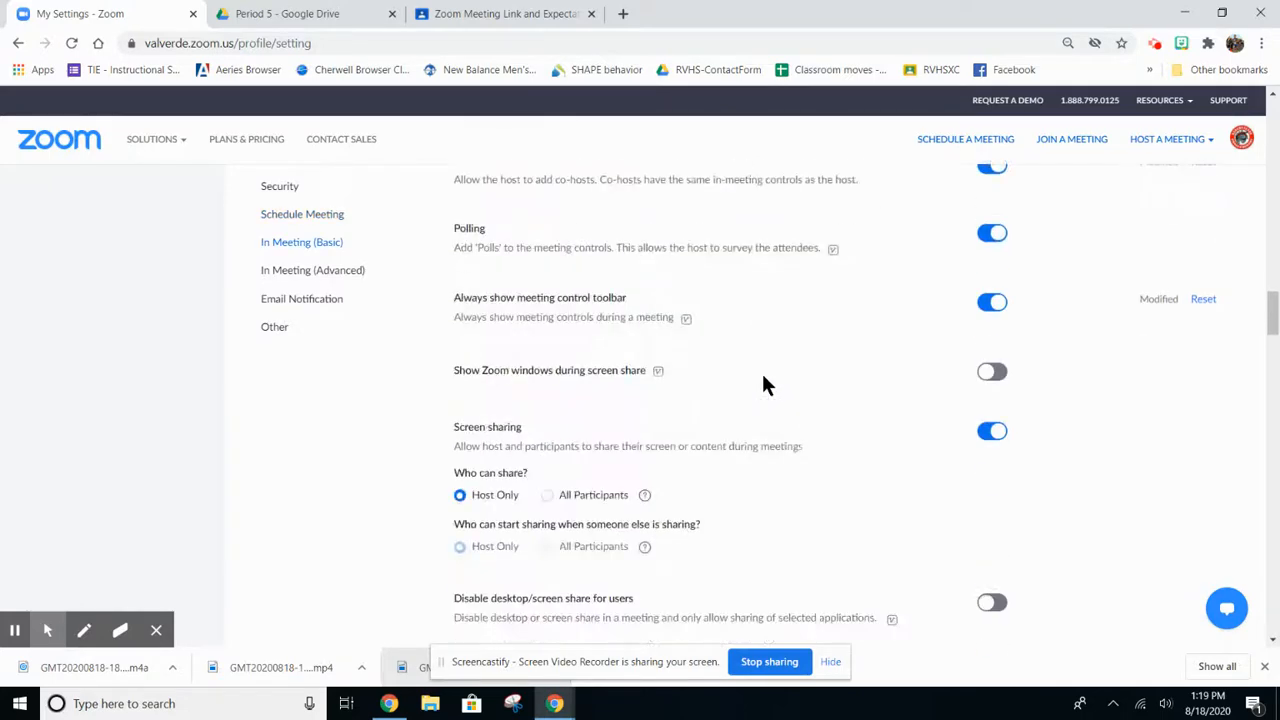
scroll(763, 384, "down", 3)
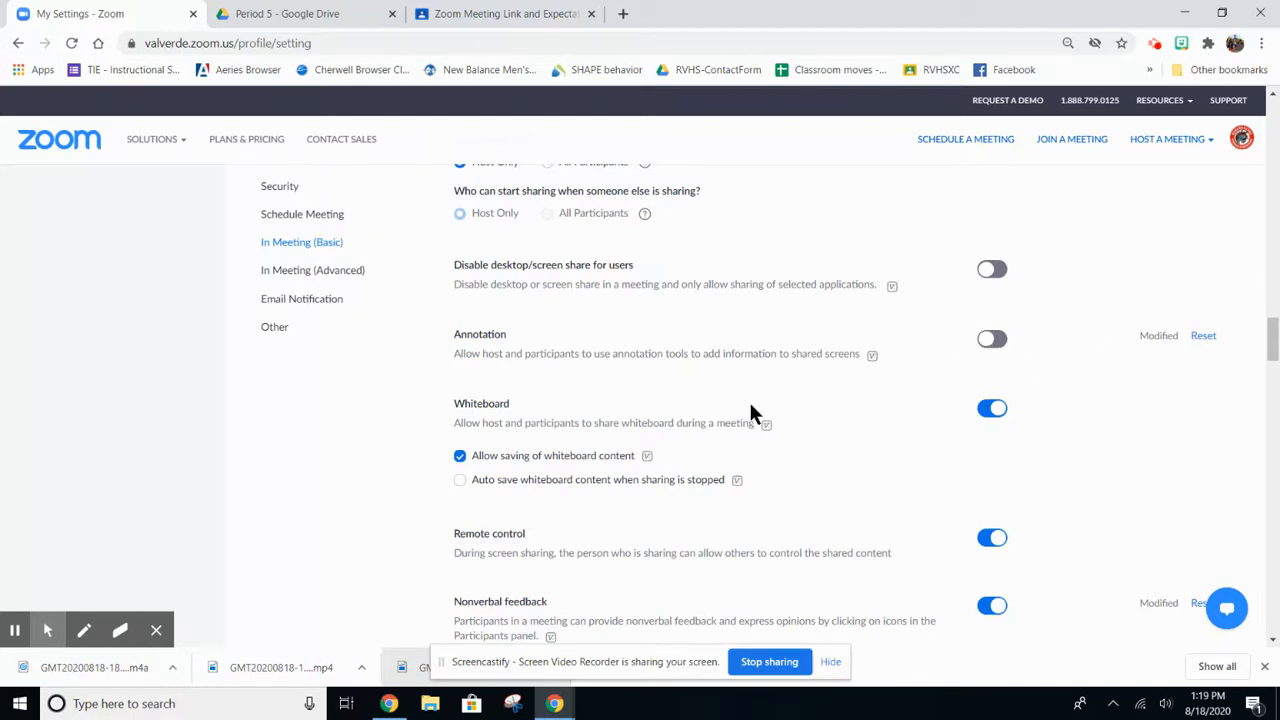
scroll(755, 420, "down", 3)
scroll(742, 362, "down", 3)
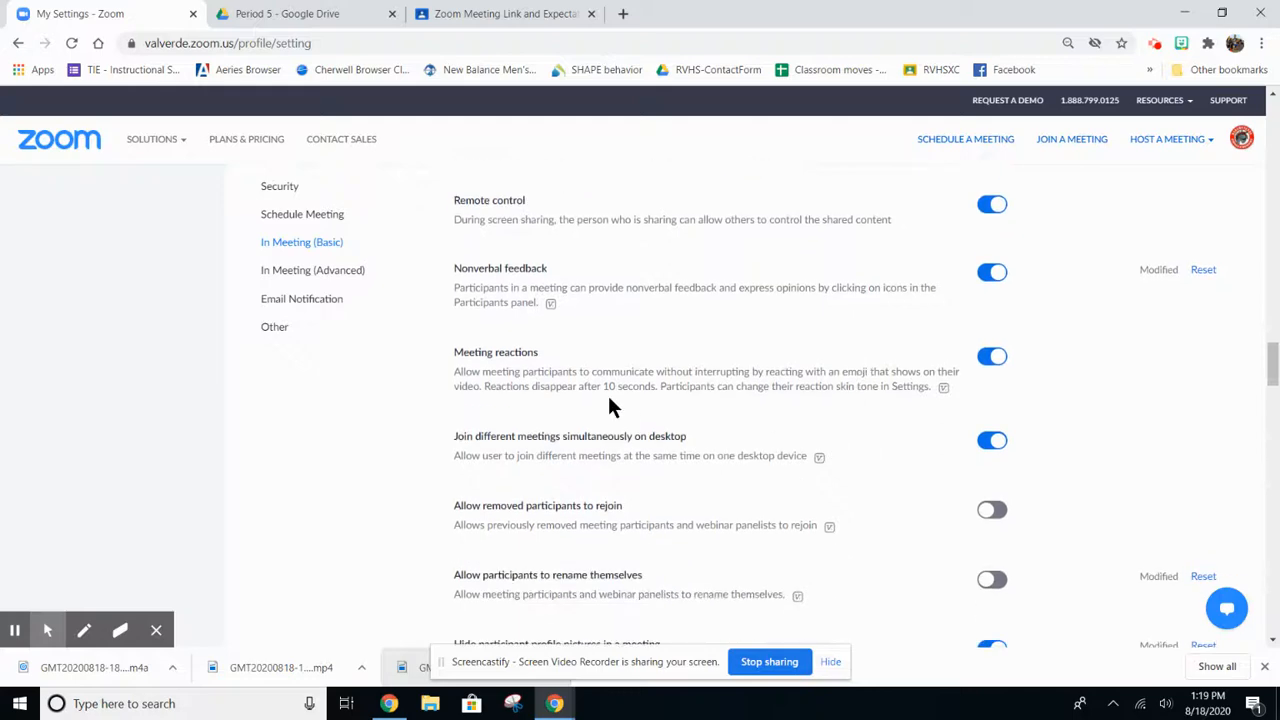
Examine the In Meeting (Advanced), Email Notification and Other sections of the Zoom meeting settings.
scroll(748, 370, "down", 5)
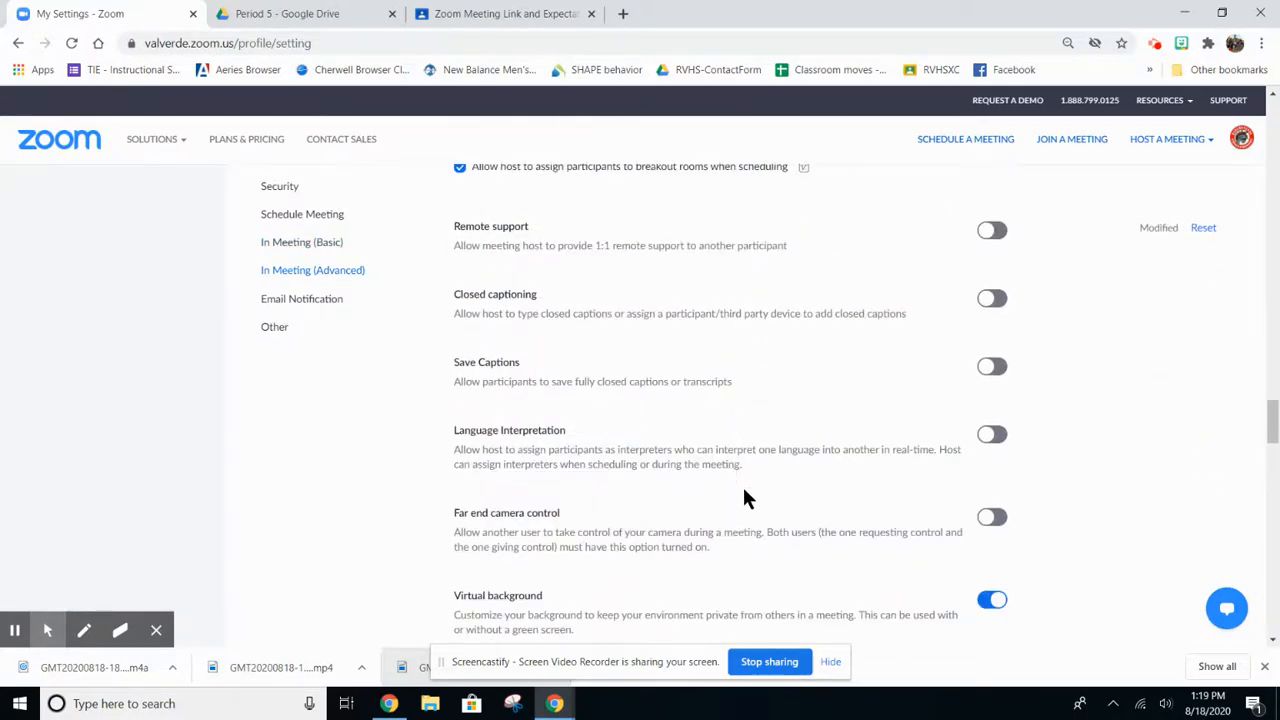
scroll(744, 491, "down", 8)
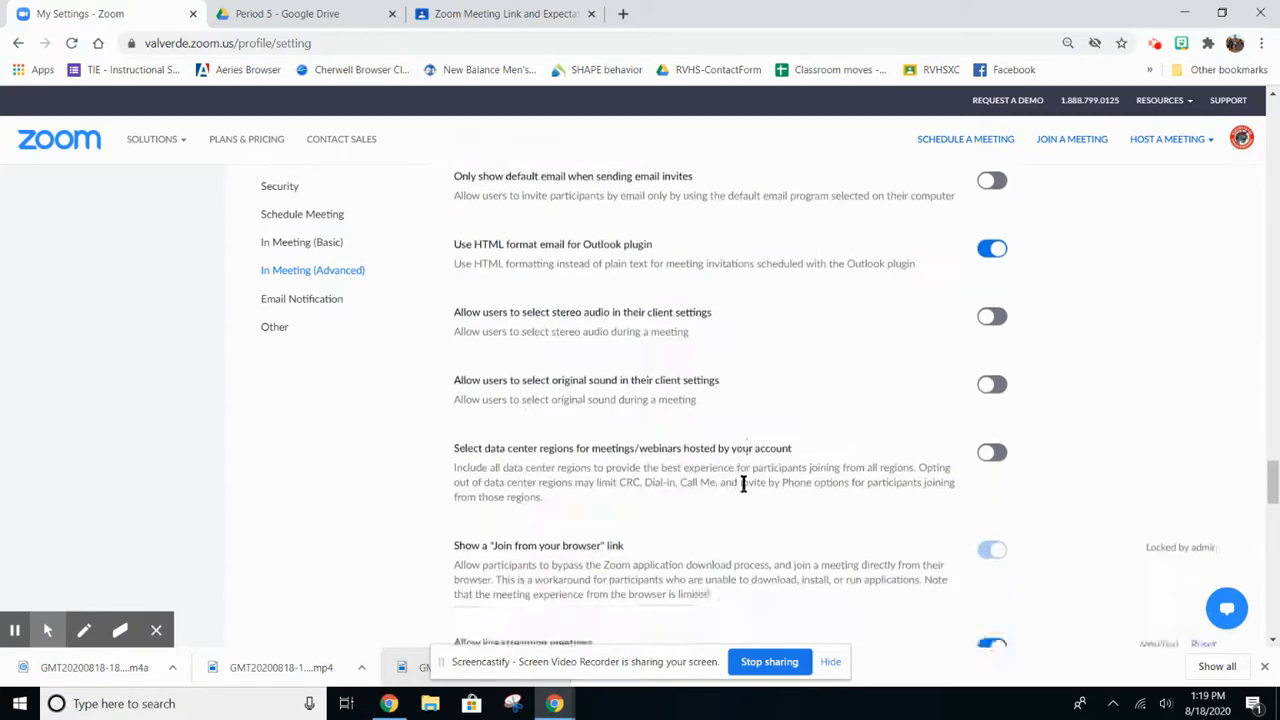
scroll(742, 483, "down", 3)
scroll(743, 491, "up", 4)
scroll(743, 491, "down", 4)
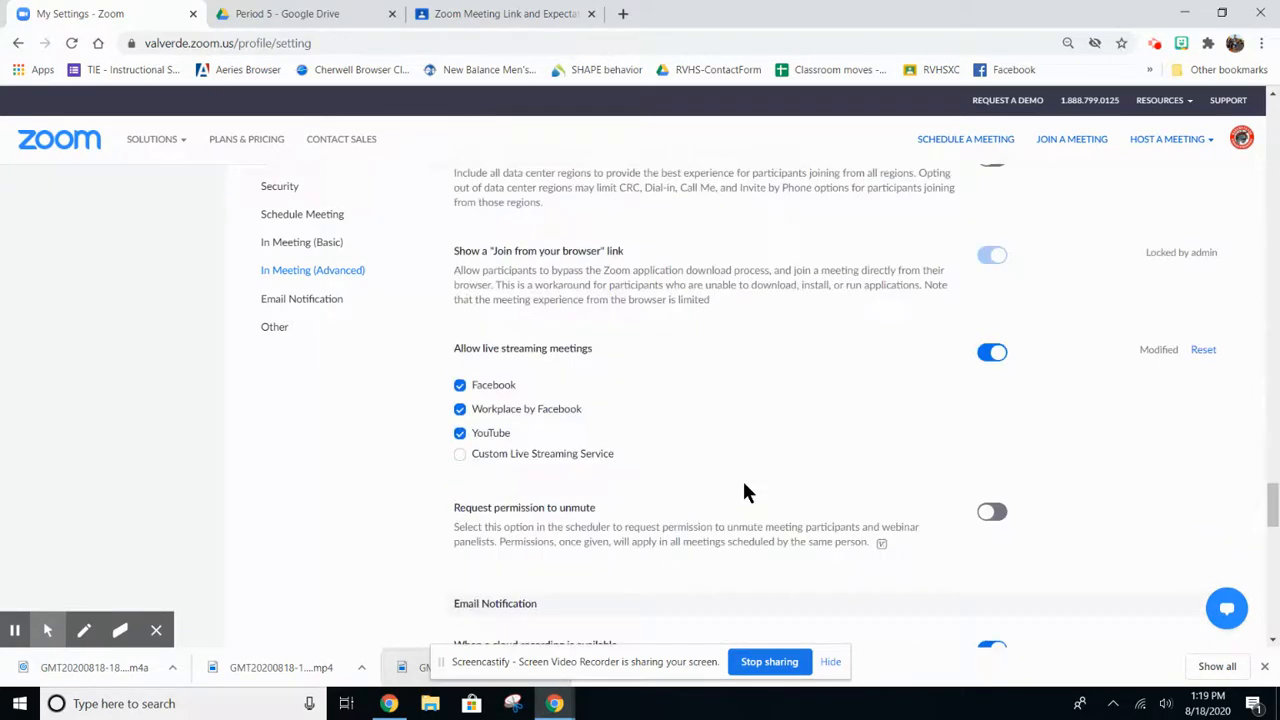
scroll(760, 490, "down", 10)
scroll(777, 497, "down", 1)
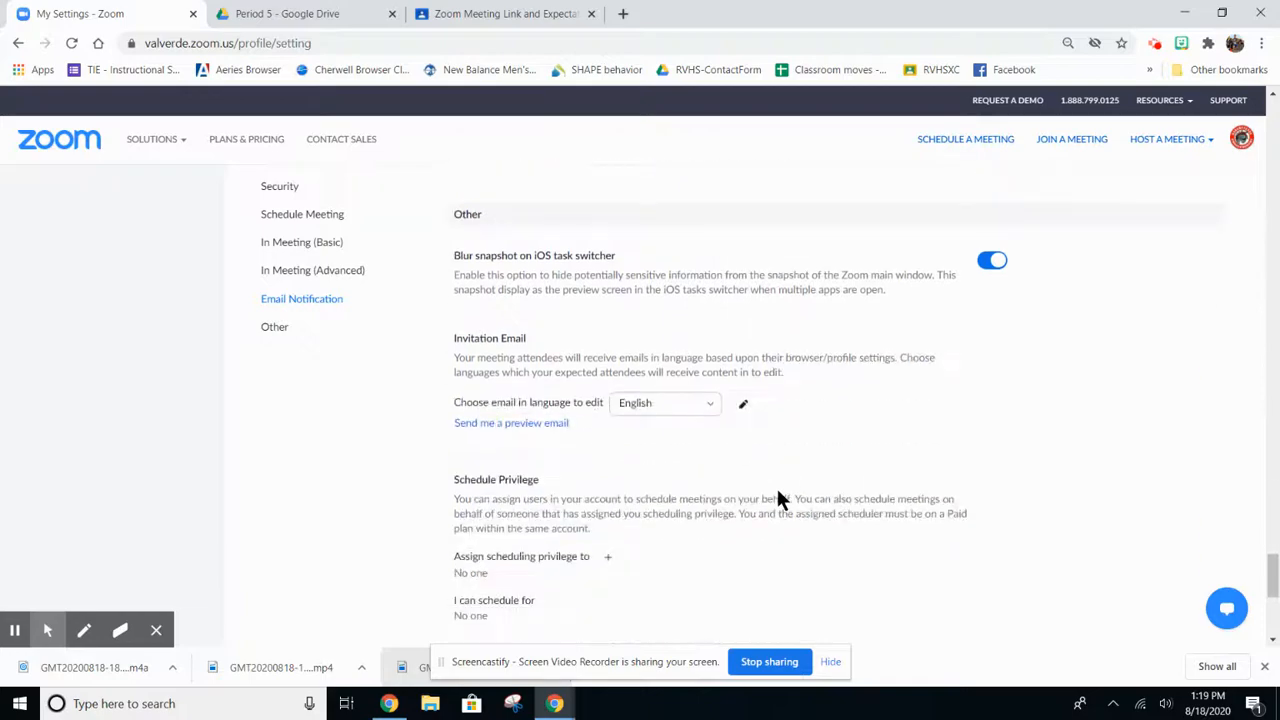
scroll(777, 493, "up", 15)
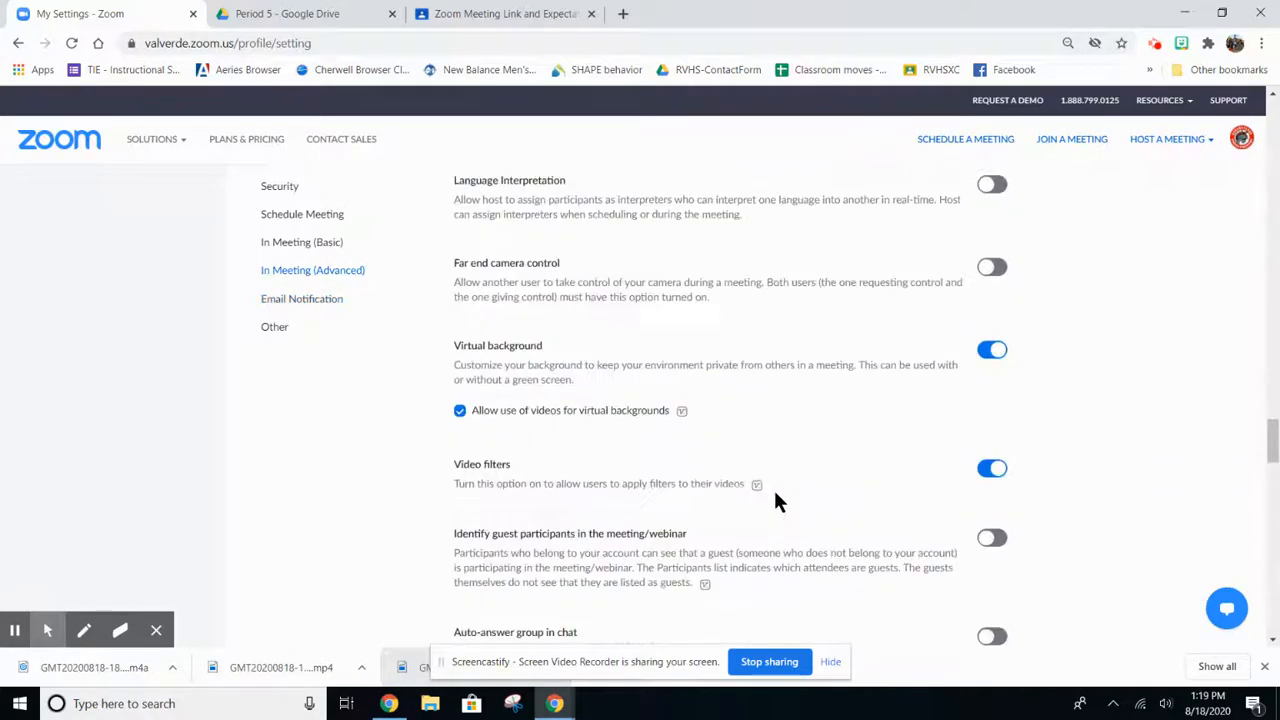